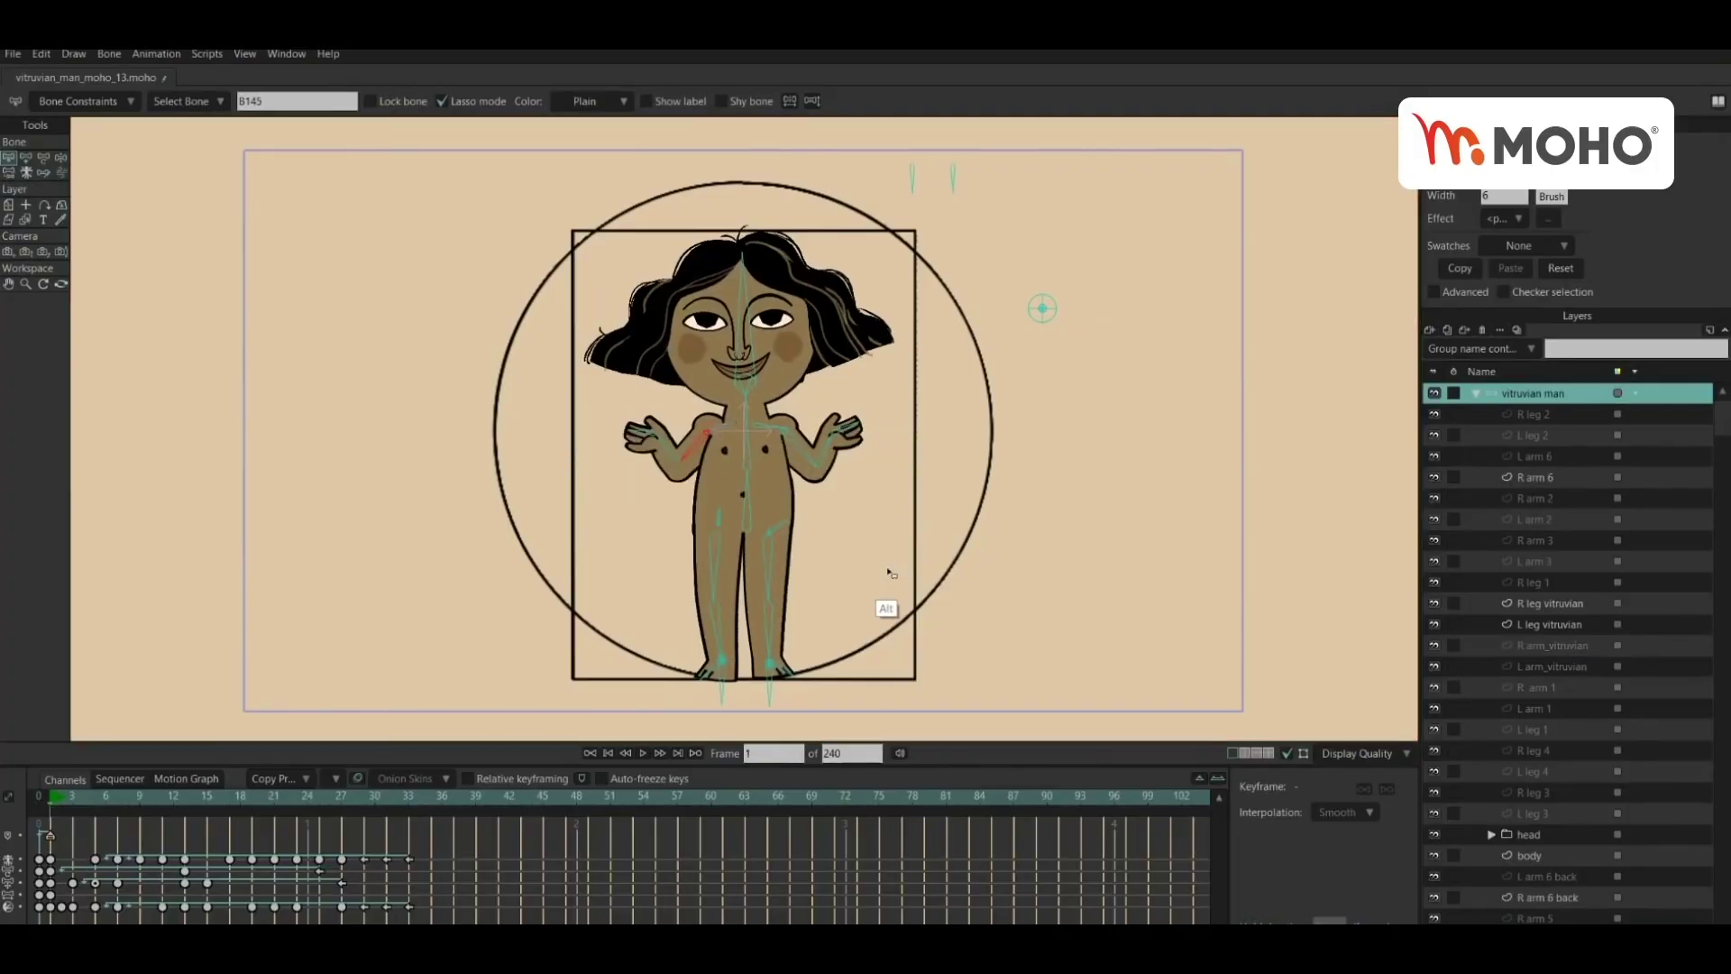
With the Transform Bone tool, fold the Vitruvian figure's raised arm in against its chest
key("t")
left_click_drag(815, 458, 805, 487)
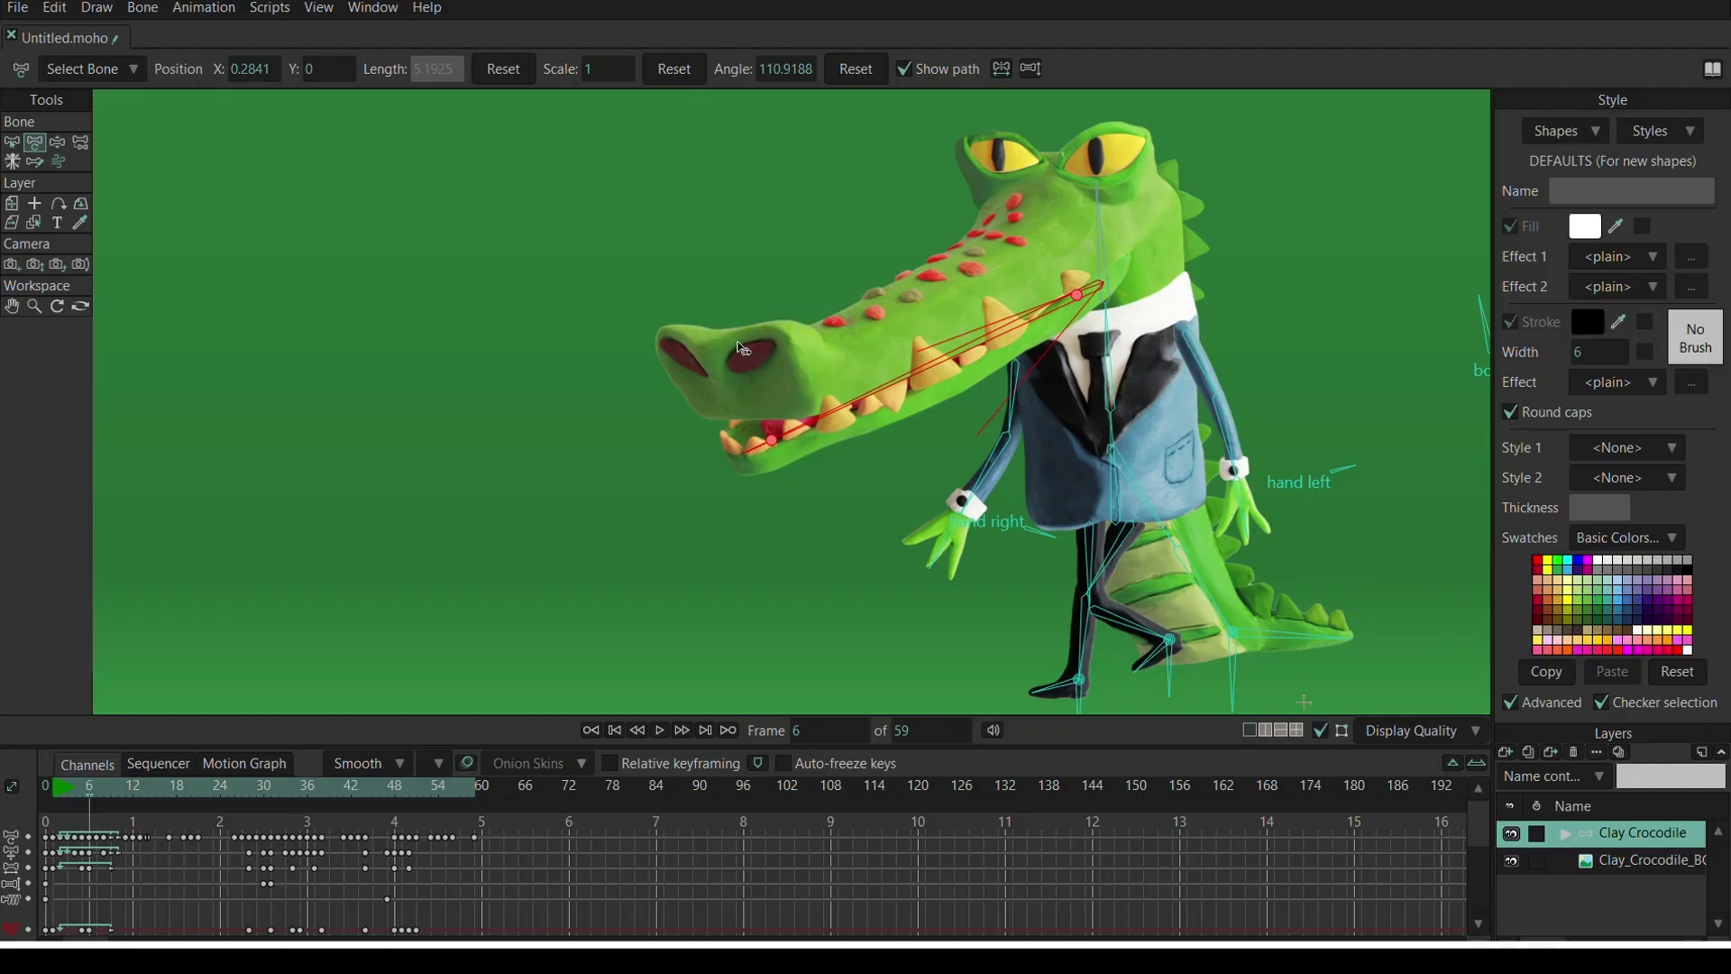
Rotate, lengthen and shift the crocodile's jaw bone to reposition its mouth
left_click_drag(780, 71, 777, 91)
left_click_drag(586, 72, 544, 92)
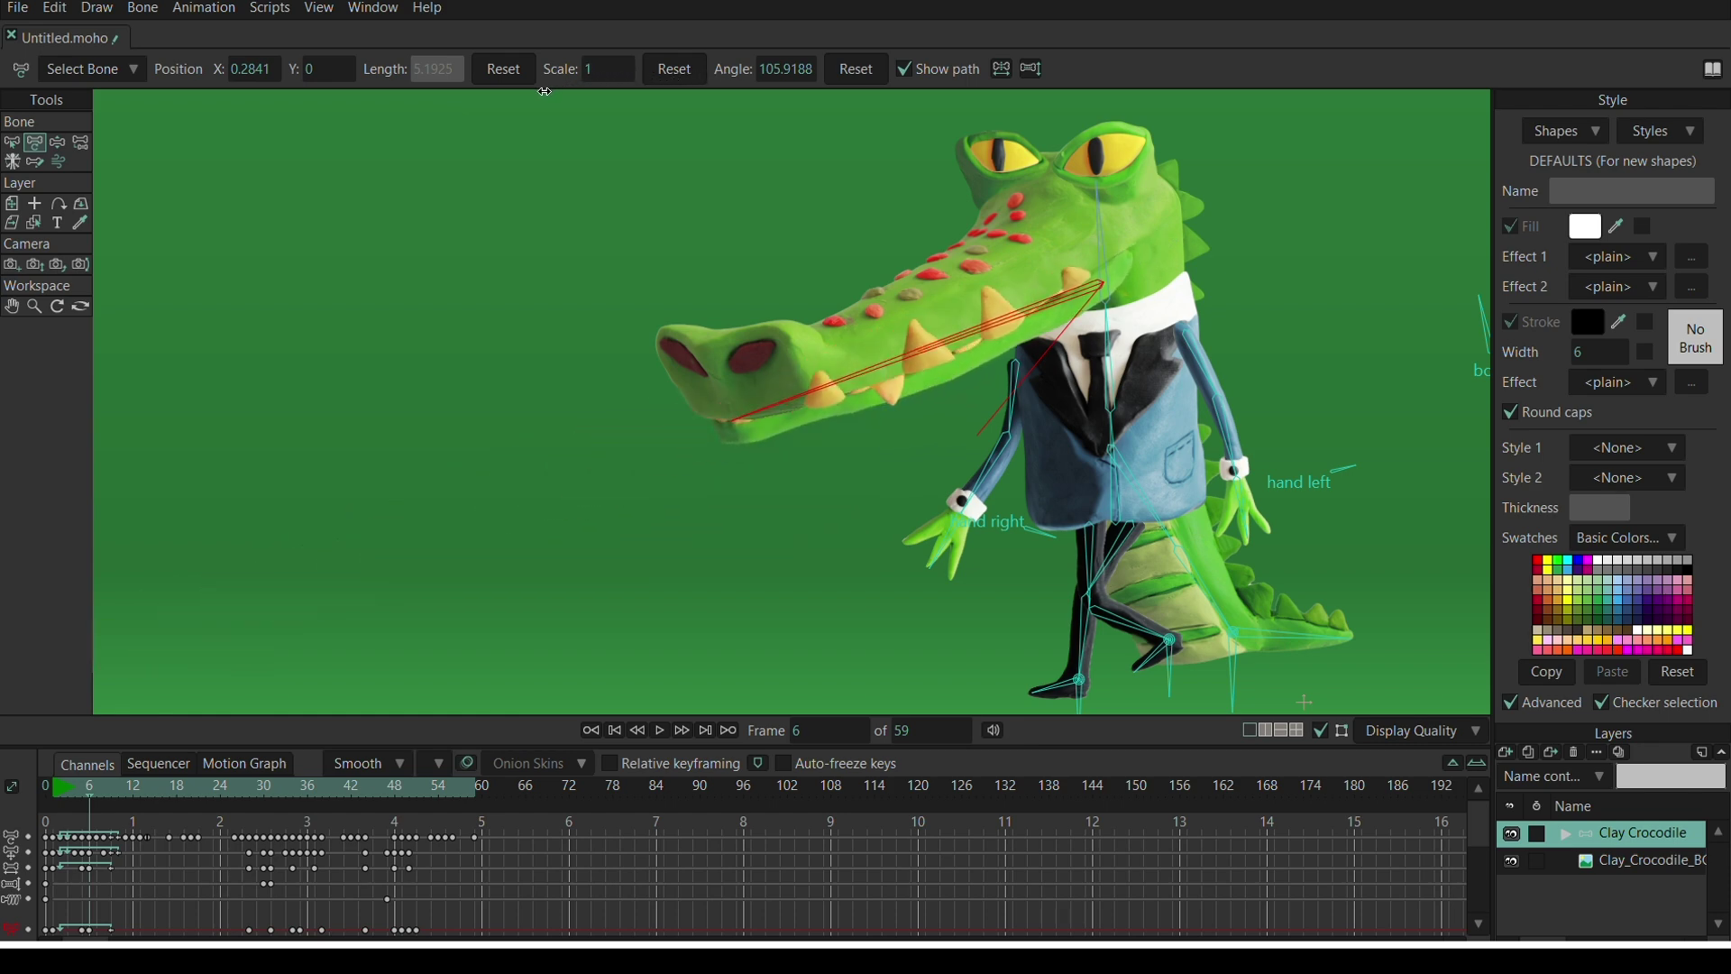
left_click_drag(303, 72, 254, 81)
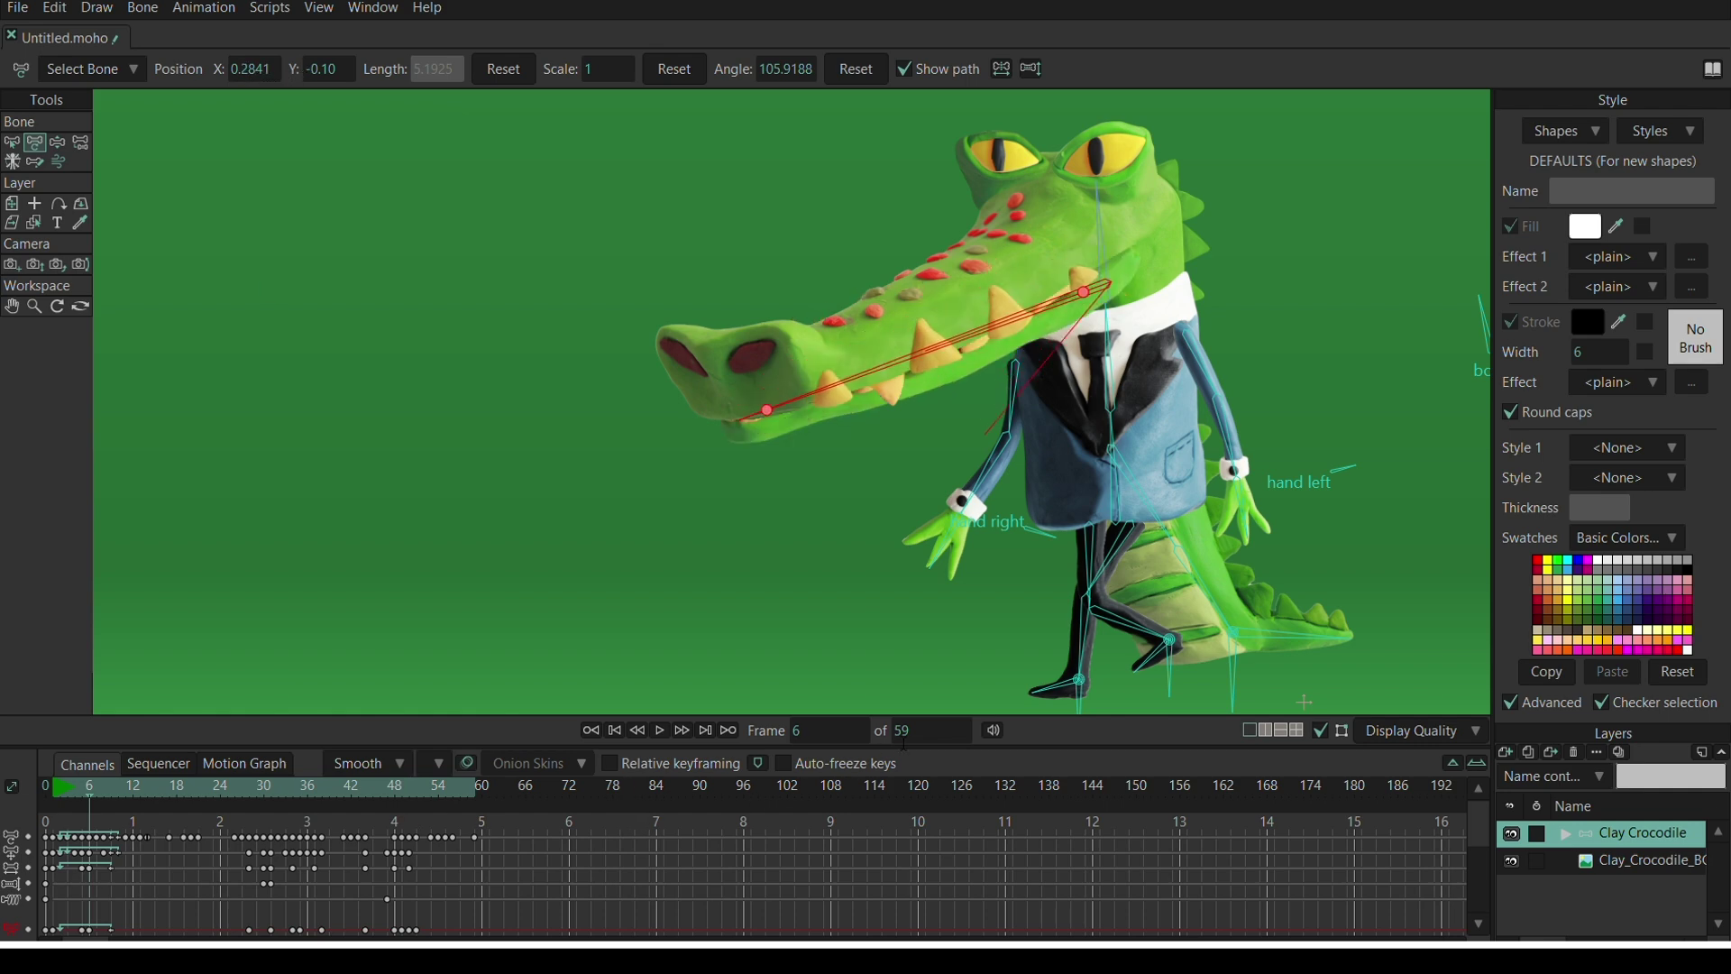
Set the animation's end frame to 60 and play the crocodile's walk
key("BackSpace")
type("0")
key("Return")
key("space")
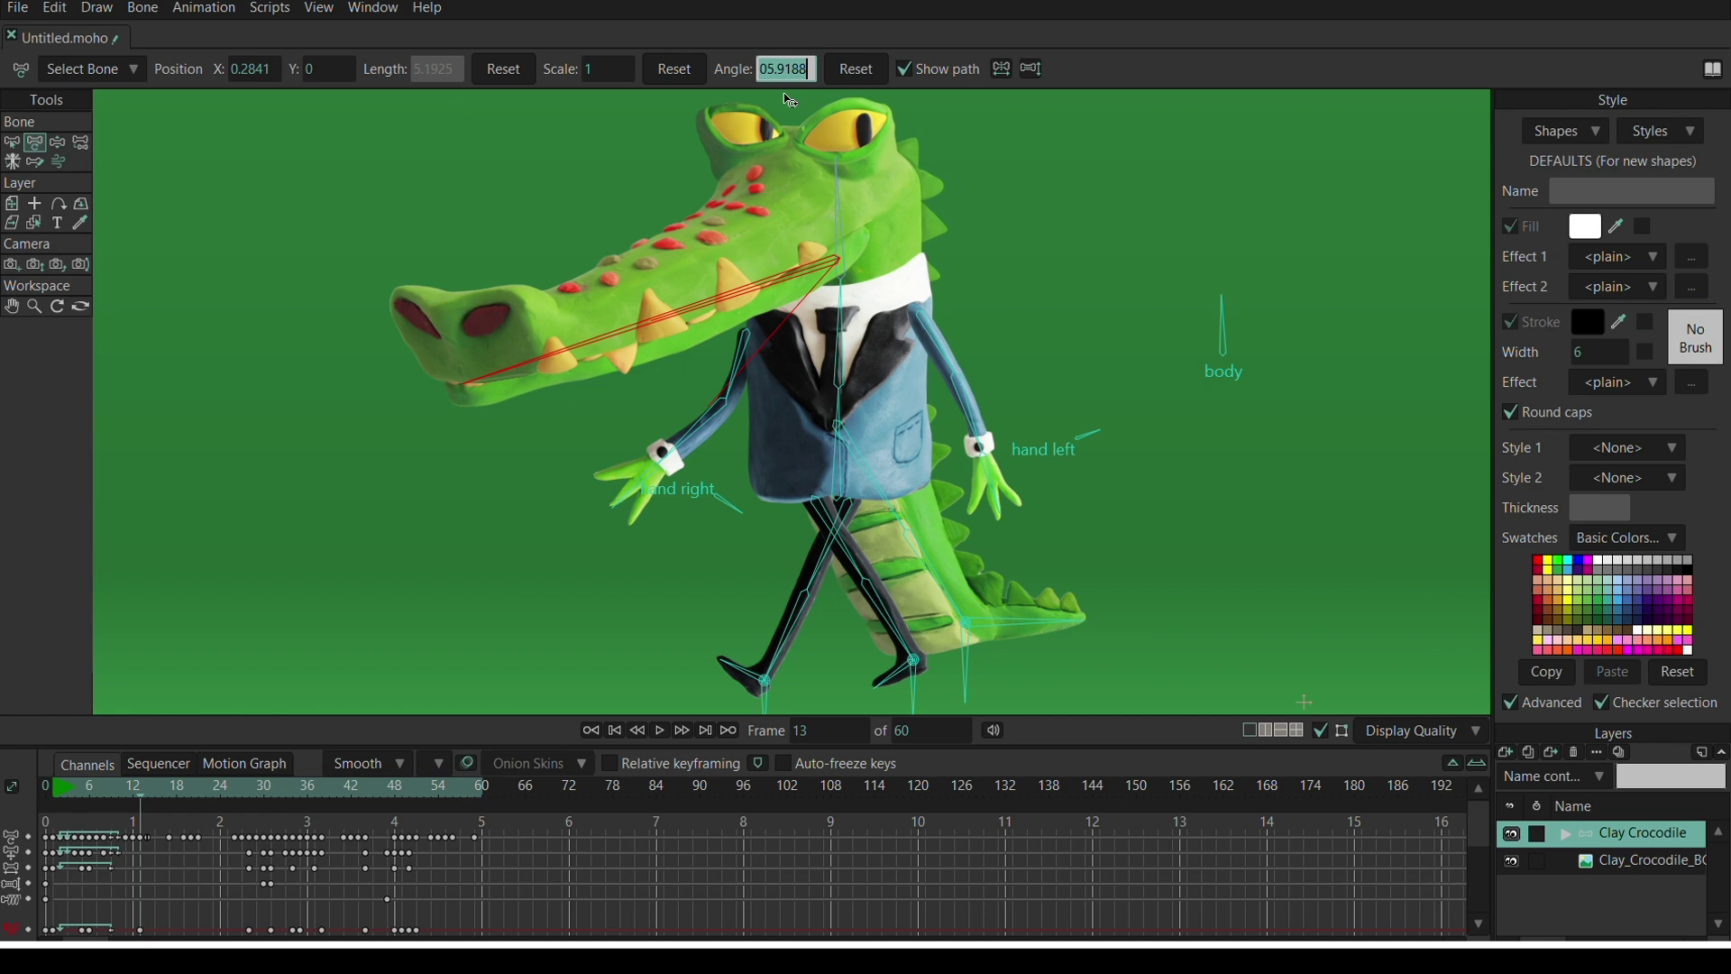
Give the jaw bone a 130° angle, try scale 4, then return it to scale 1
key("Return")
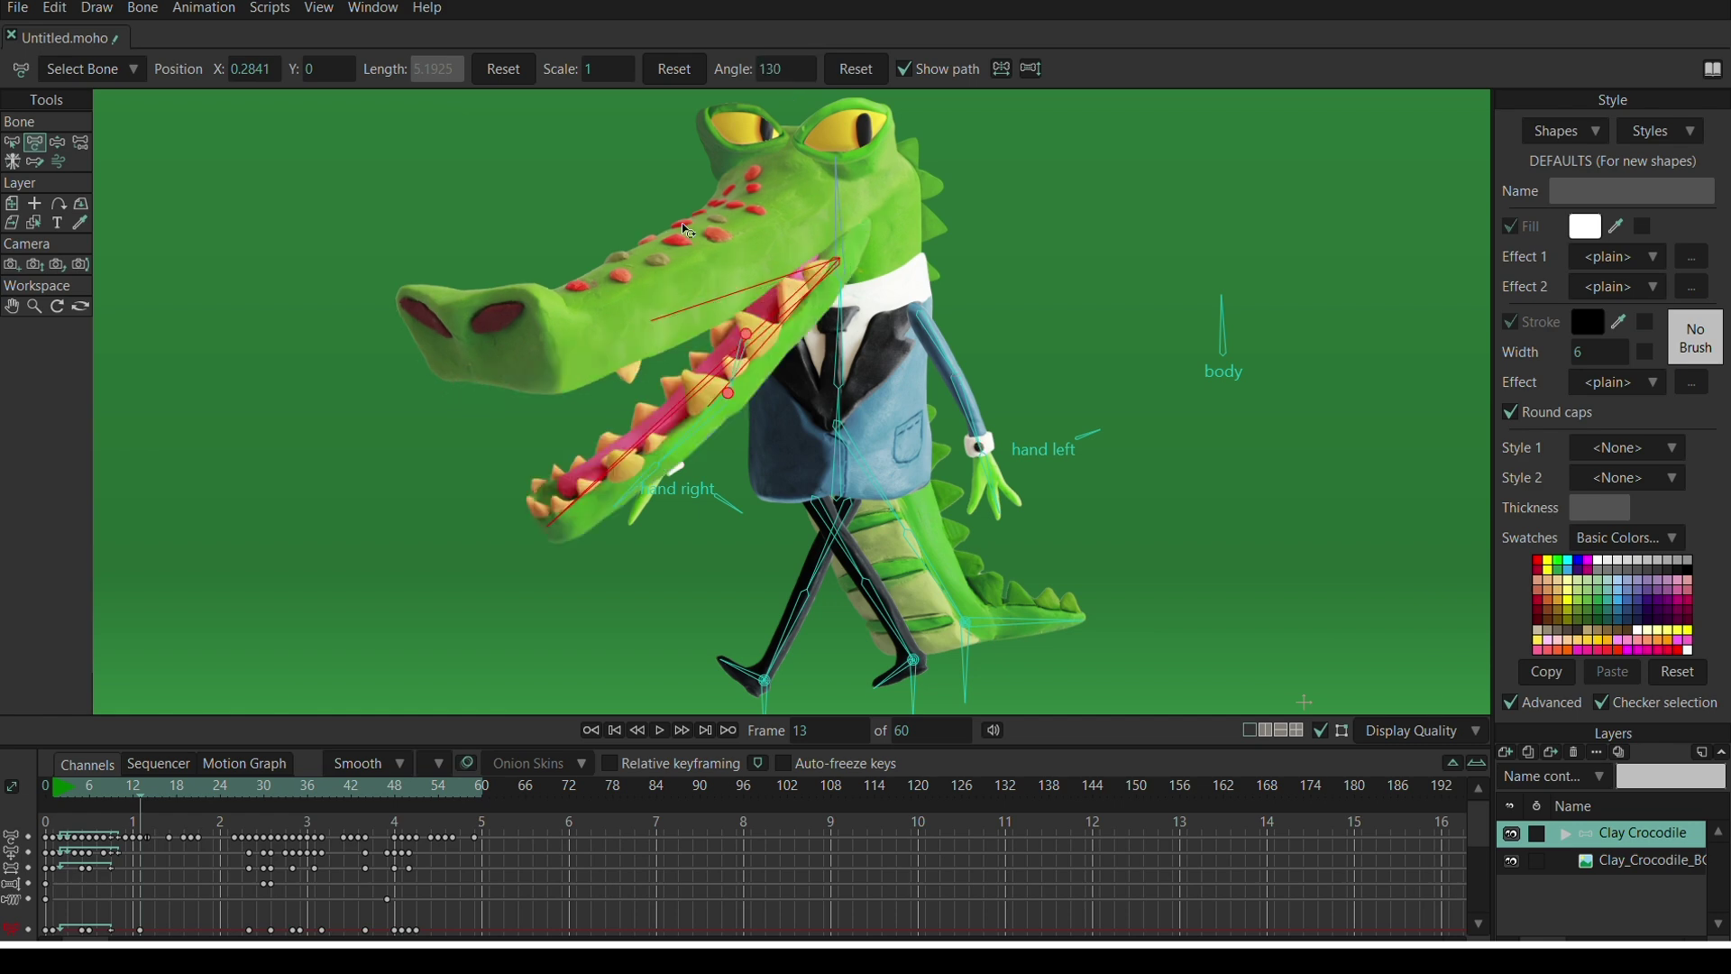
type("4")
key("Return")
type("1")
key("Return")
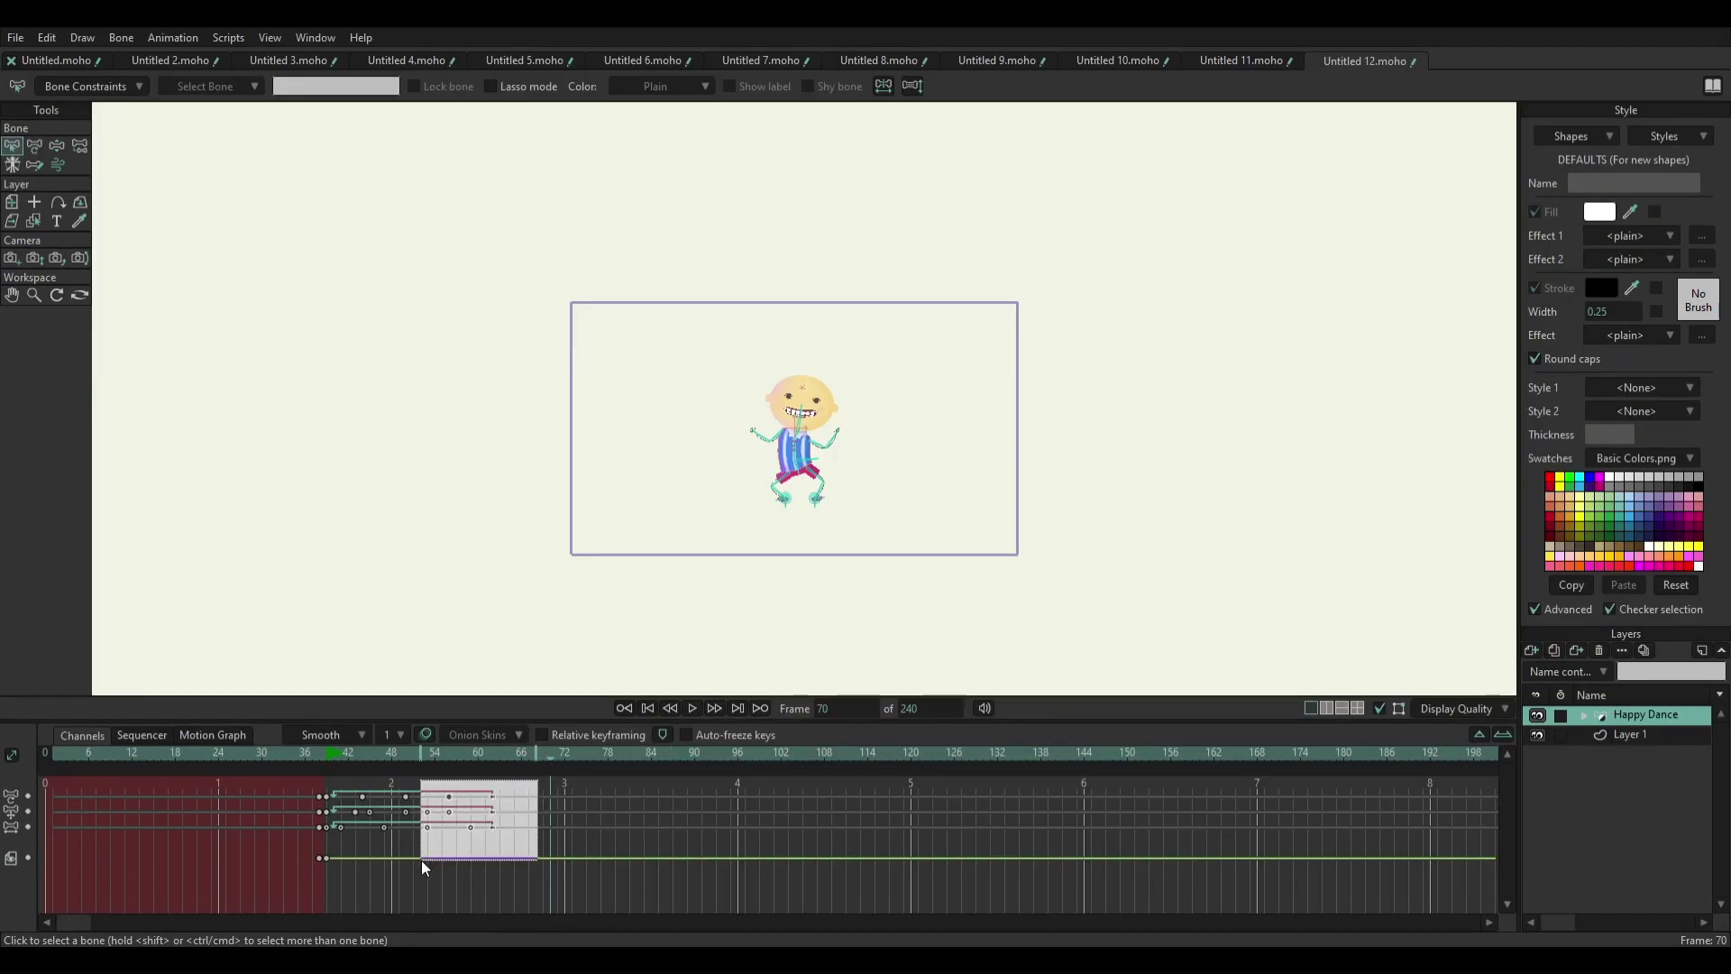
Copy the Happy Dance keys from frames 54–66 and paste them at frame 144
left_click_drag(320, 883, 320, 884)
left_click_drag(538, 781, 424, 888)
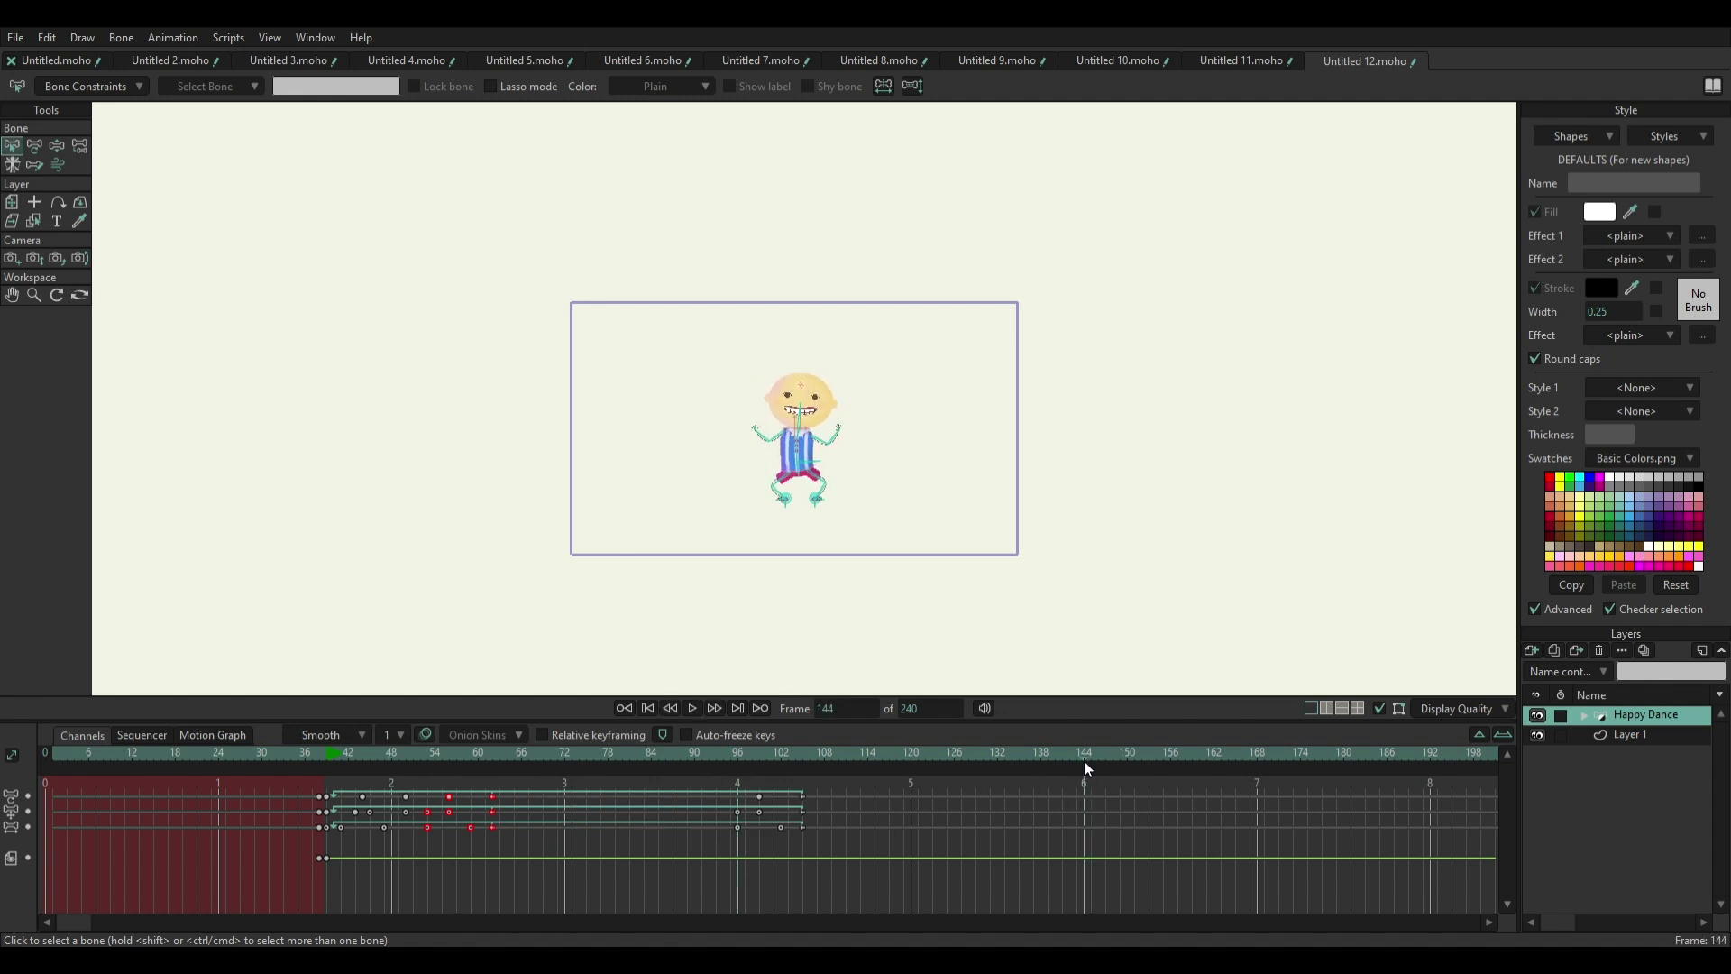
key("ctrl+v")
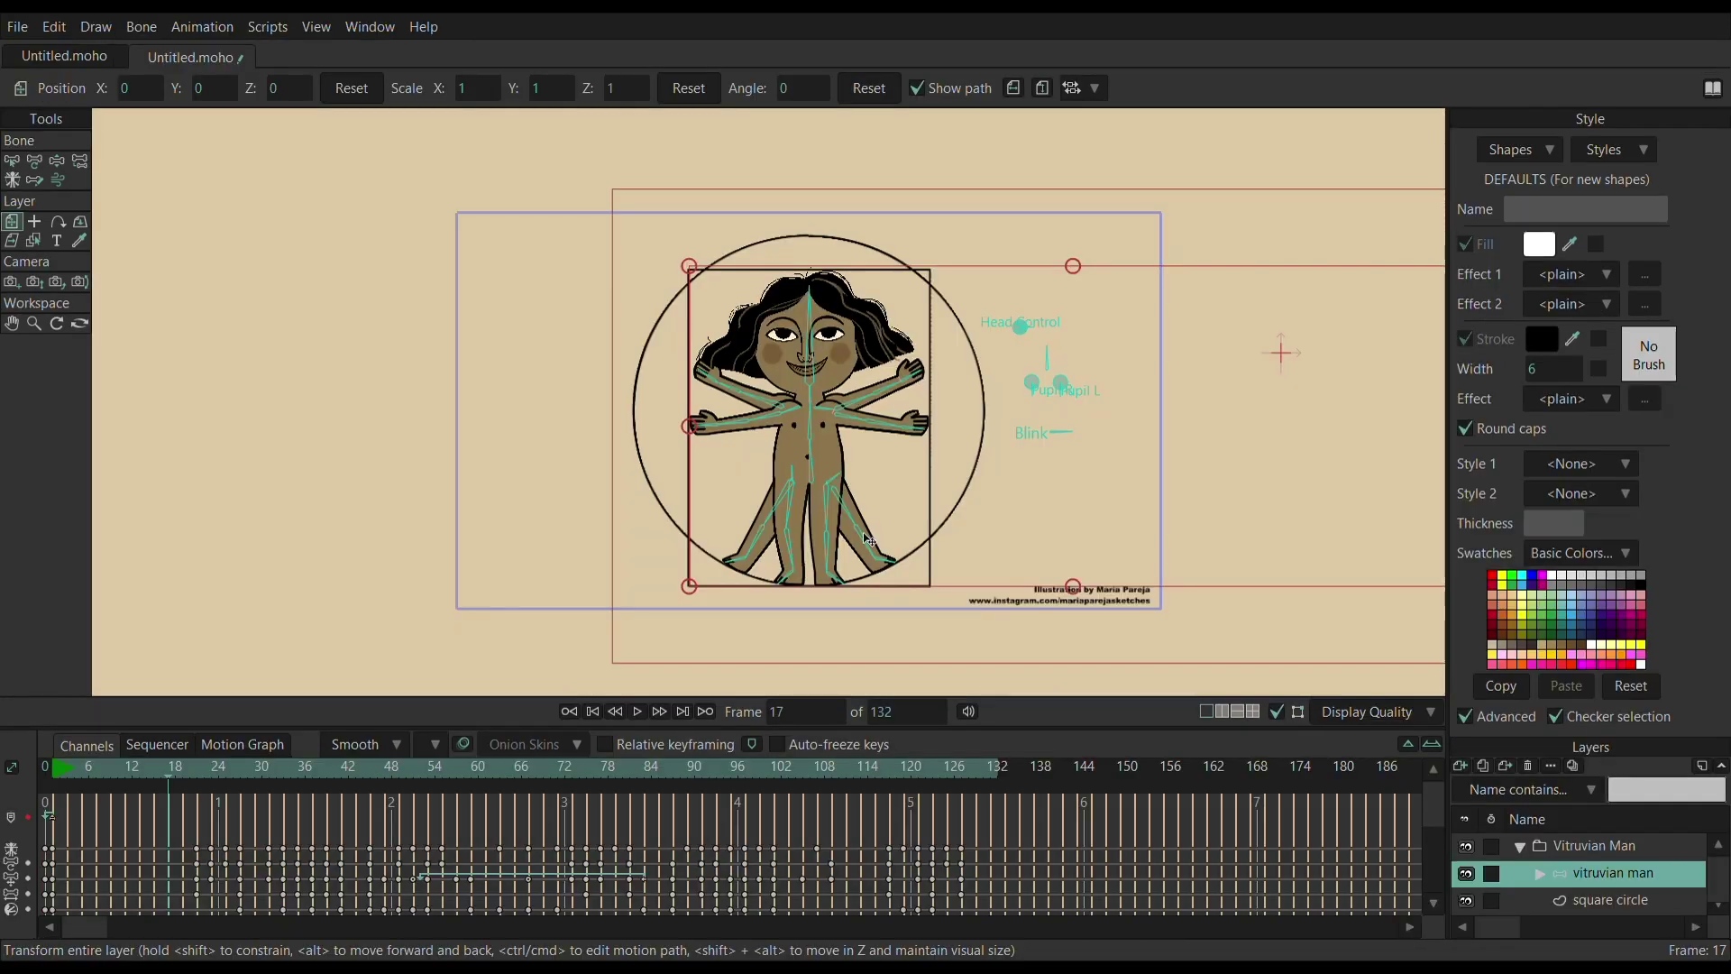
scroll(816, 421, "up", 5)
scroll(816, 421, "up", 8)
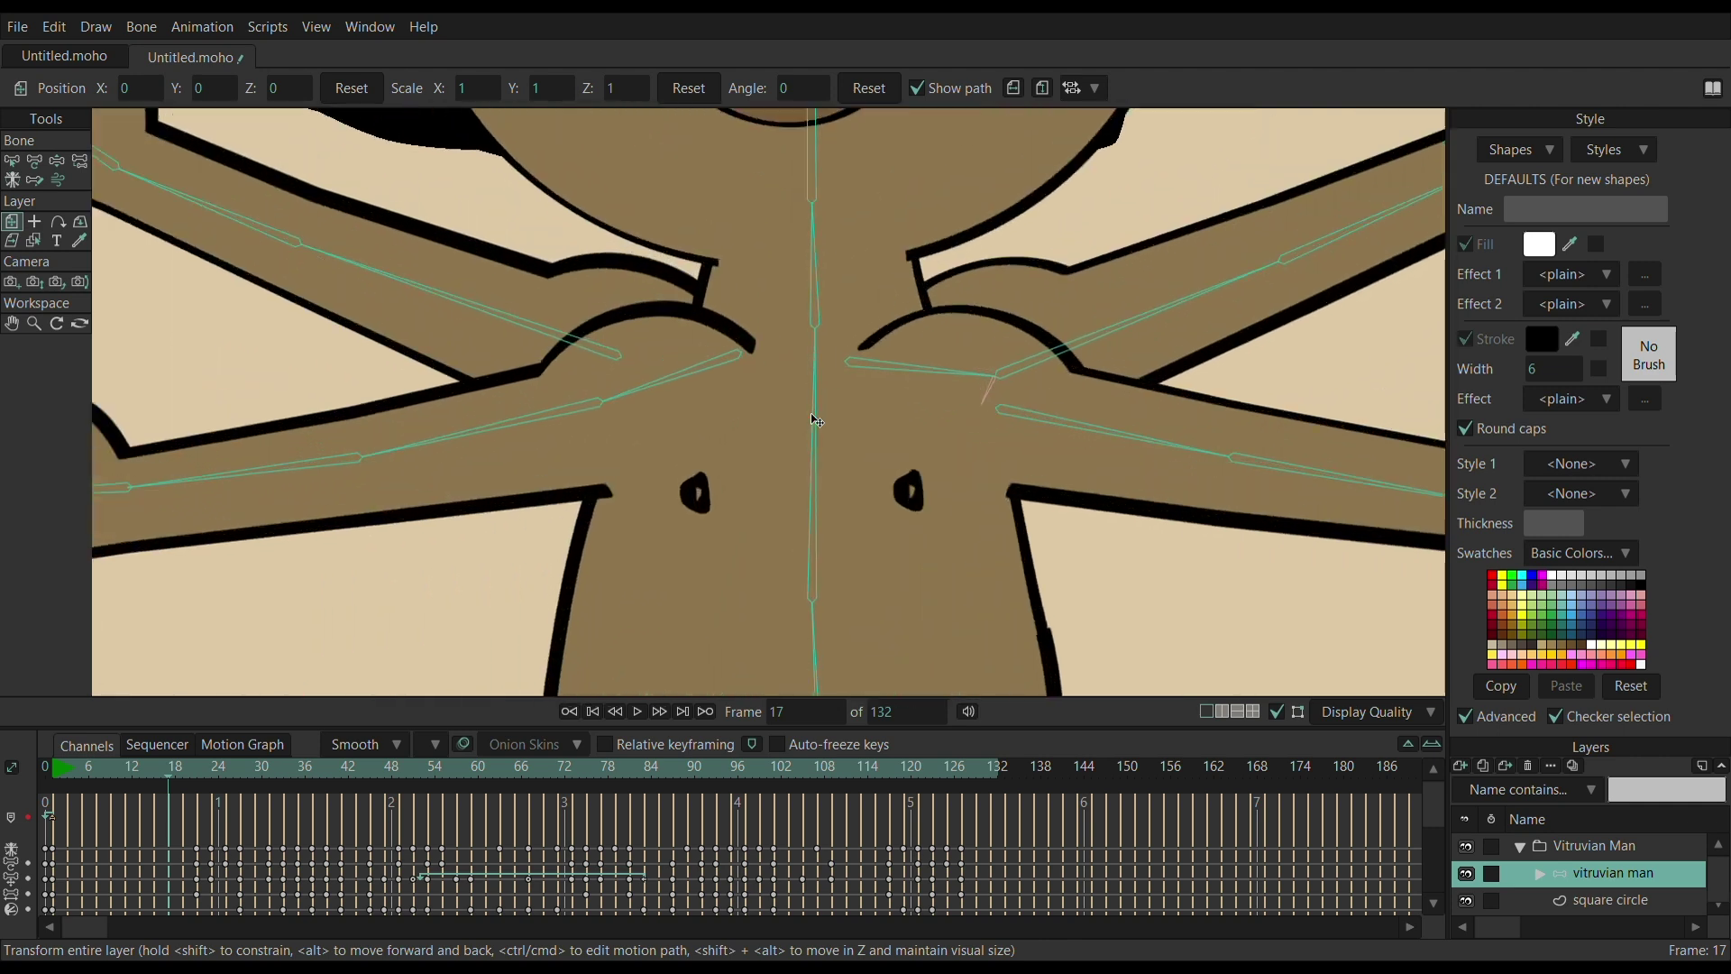
scroll(833, 290, "down", 8)
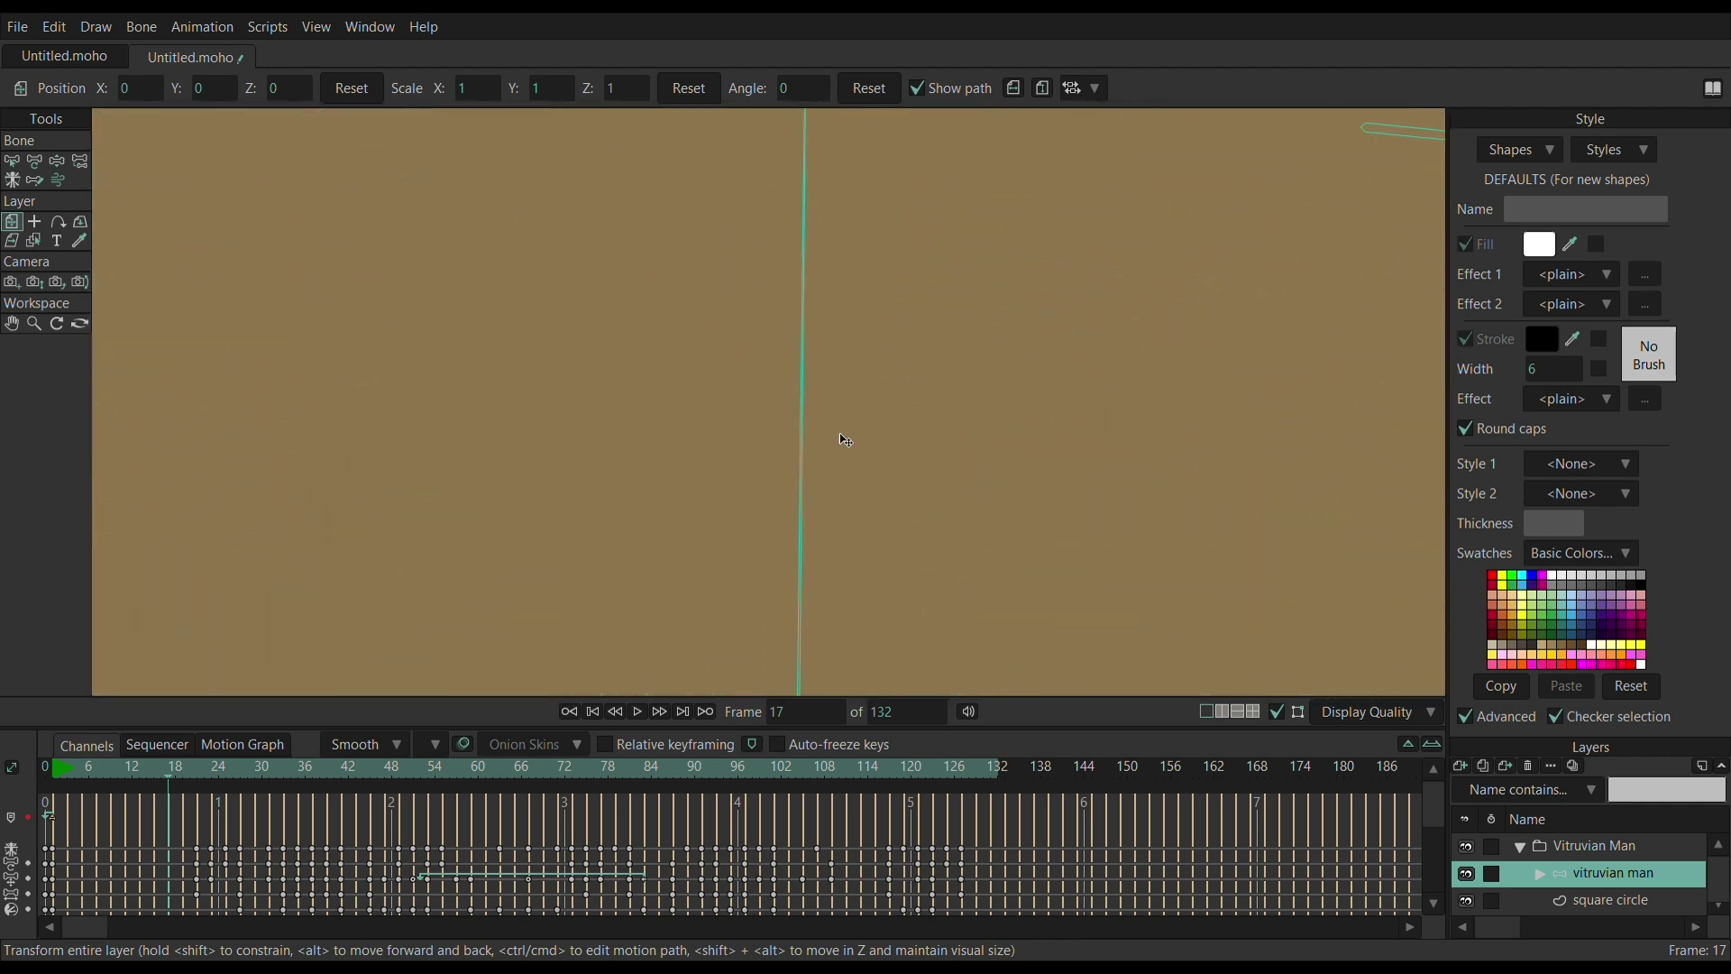
scroll(709, 485, "down", 10)
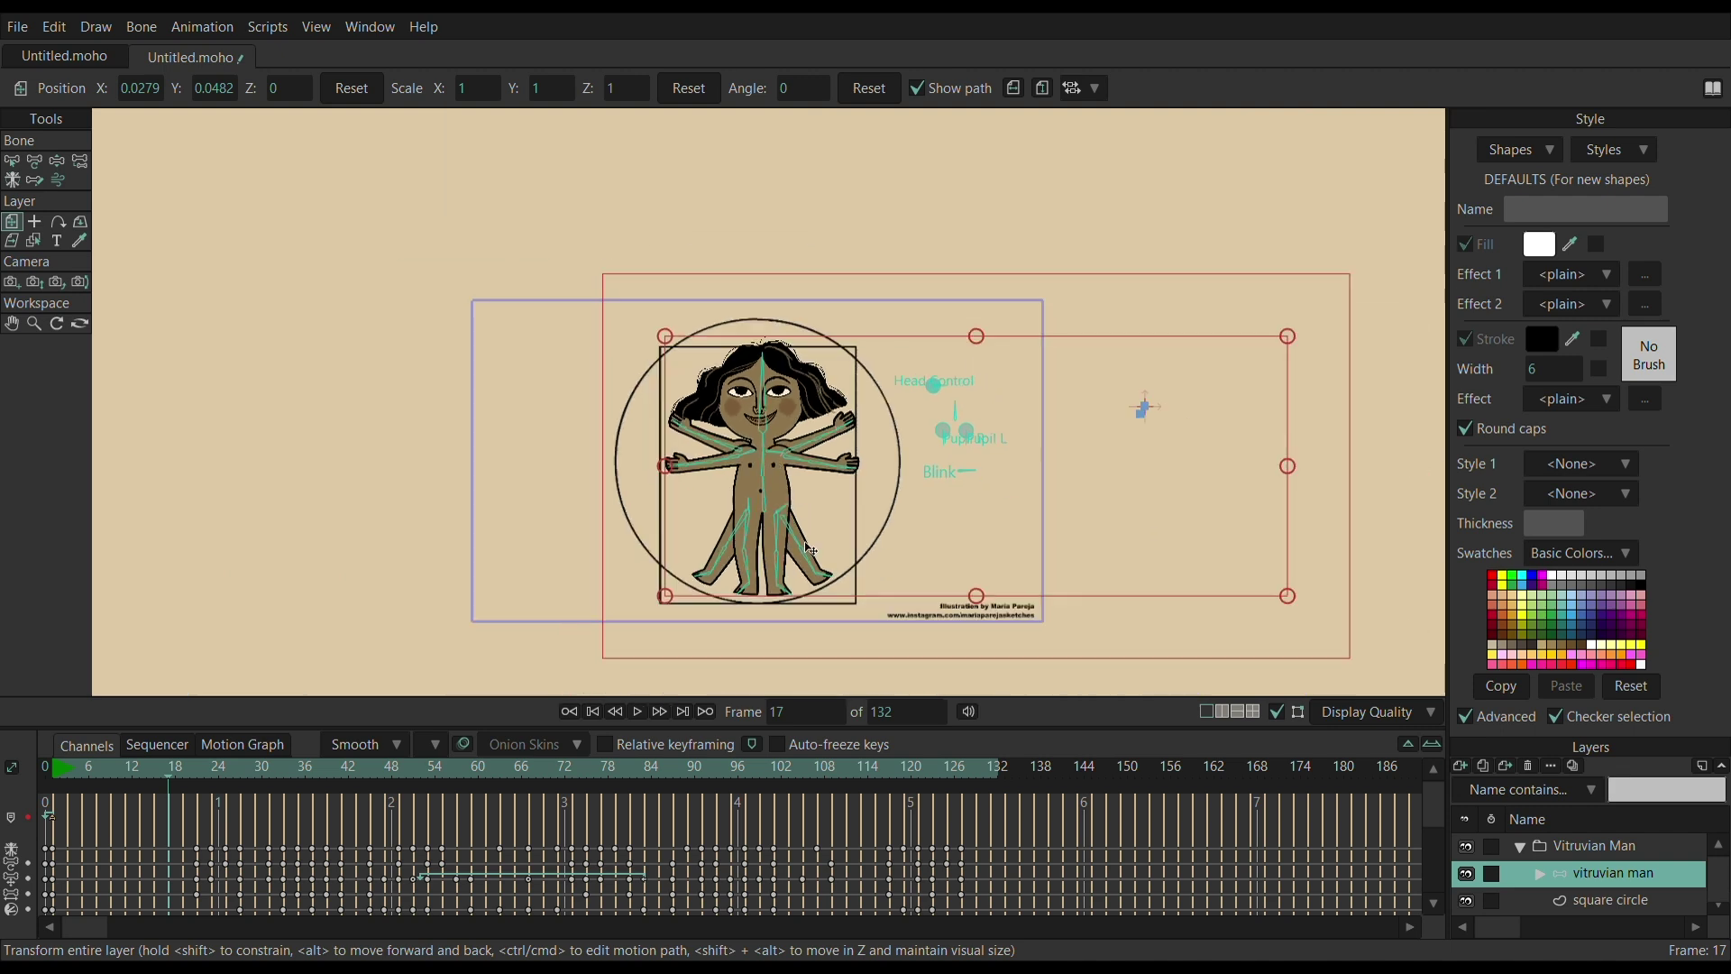
scroll(810, 549, "up", 2)
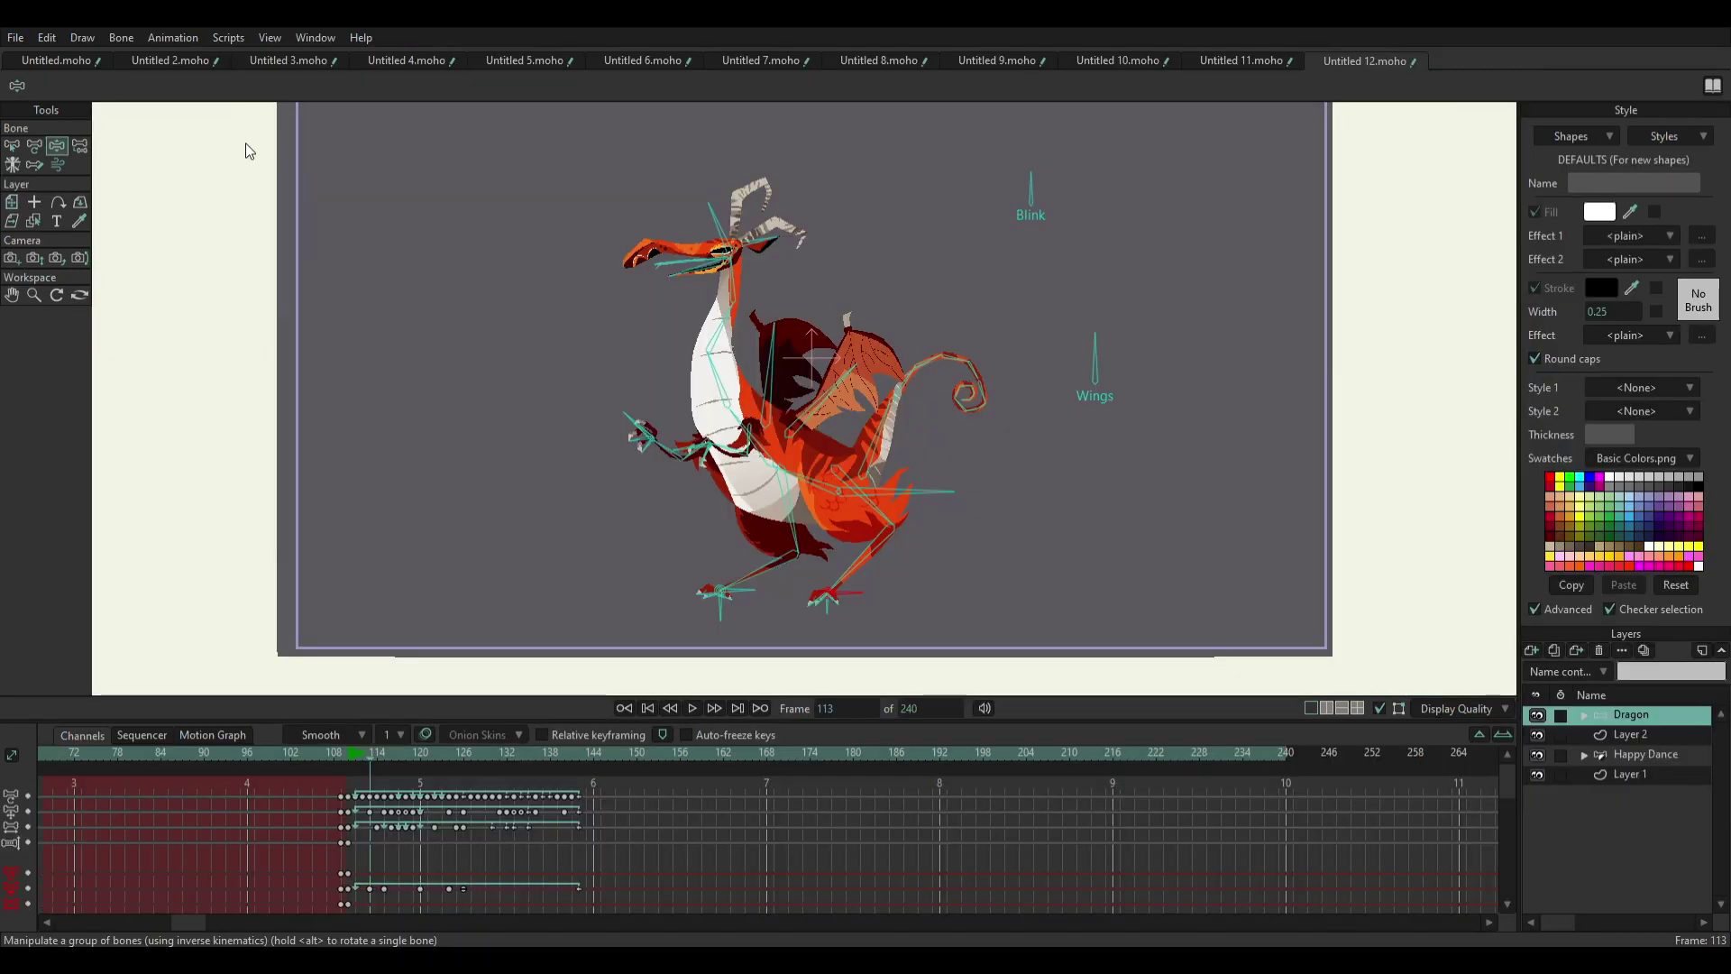
Swing the dragon's wing with the Wings bone and close its eye with the Blink bone
mouse_move(1094, 372)
left_mouse_down()
mouse_move(1102, 353)
mouse_move(1125, 371)
left_mouse_up()
left_click(1030, 191)
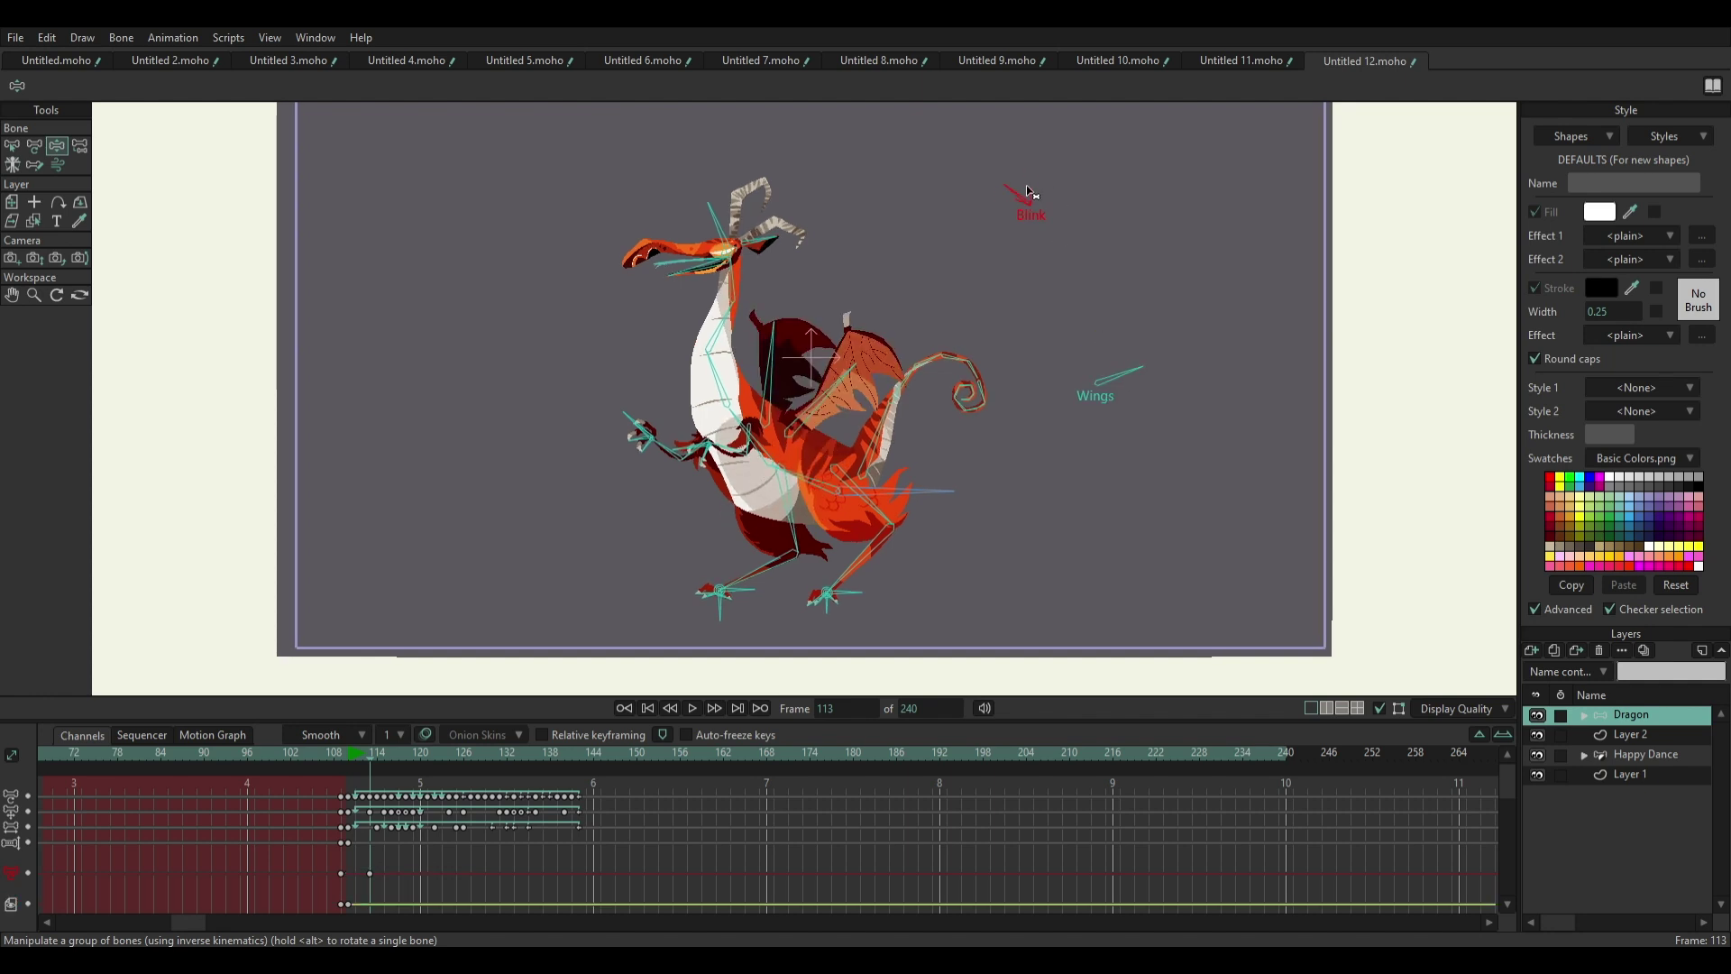
scroll(1000, 198, "up", 5)
left_click_drag(995, 400, 1096, 436)
left_click_drag(1412, 185, 1352, 228)
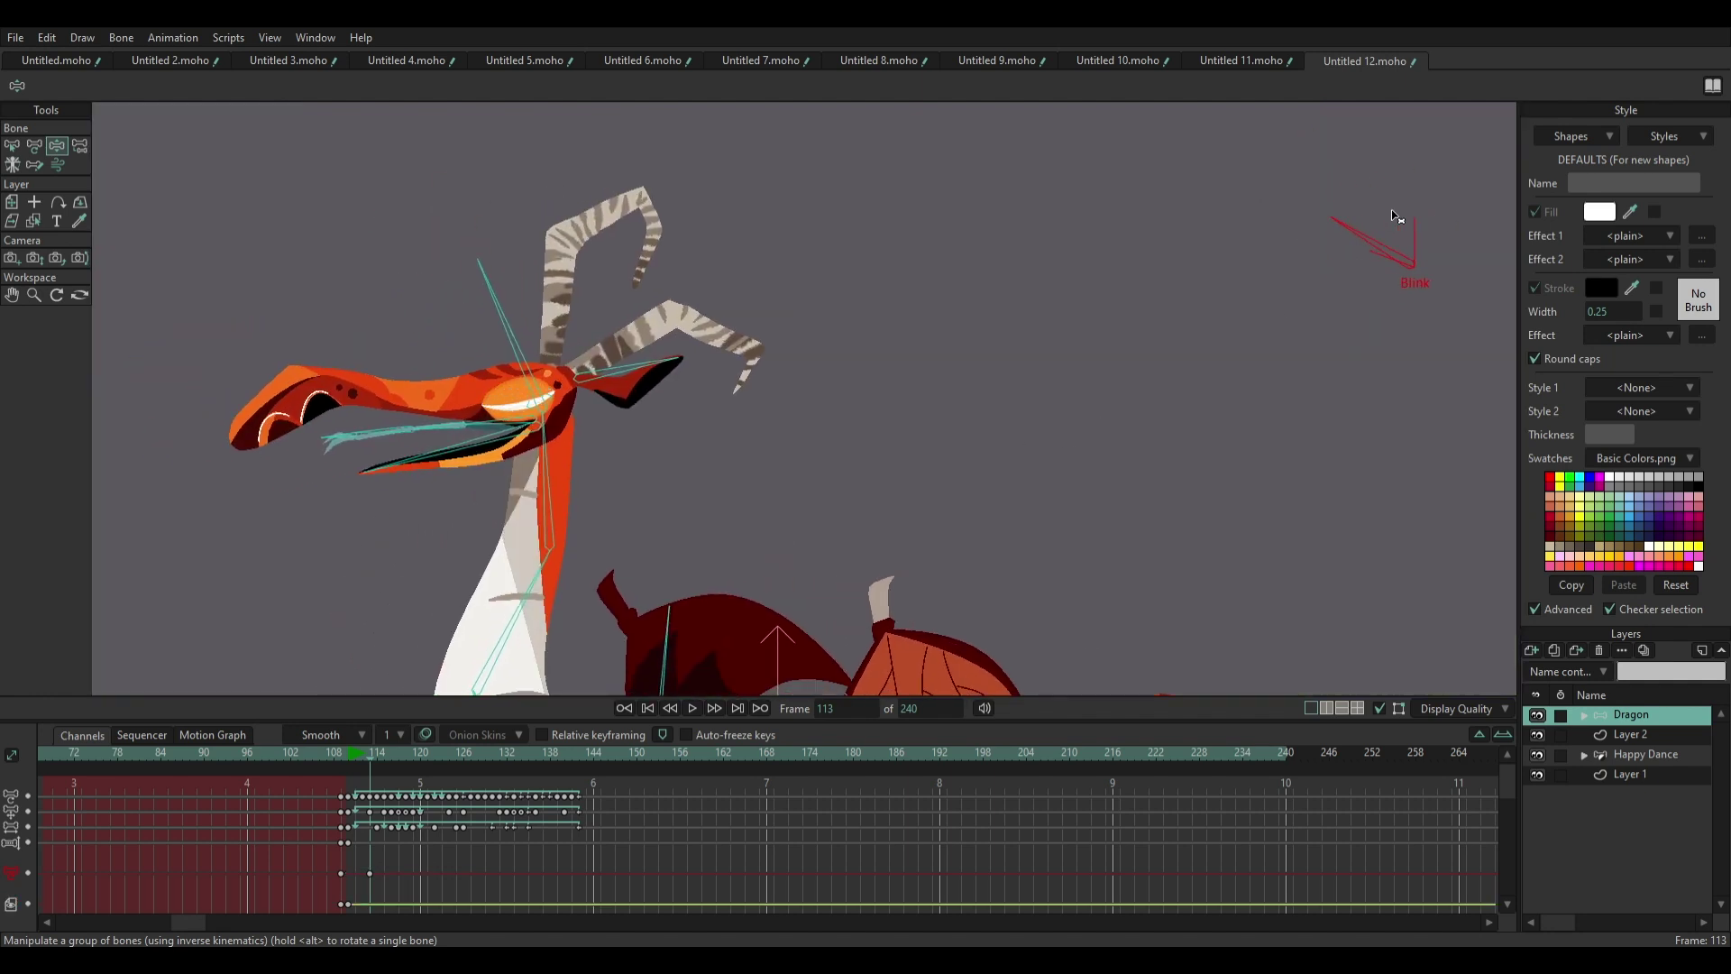
Close the pink monster's mouth and turn the rabbit's head using their controls
scroll(1197, 301, "down", 5)
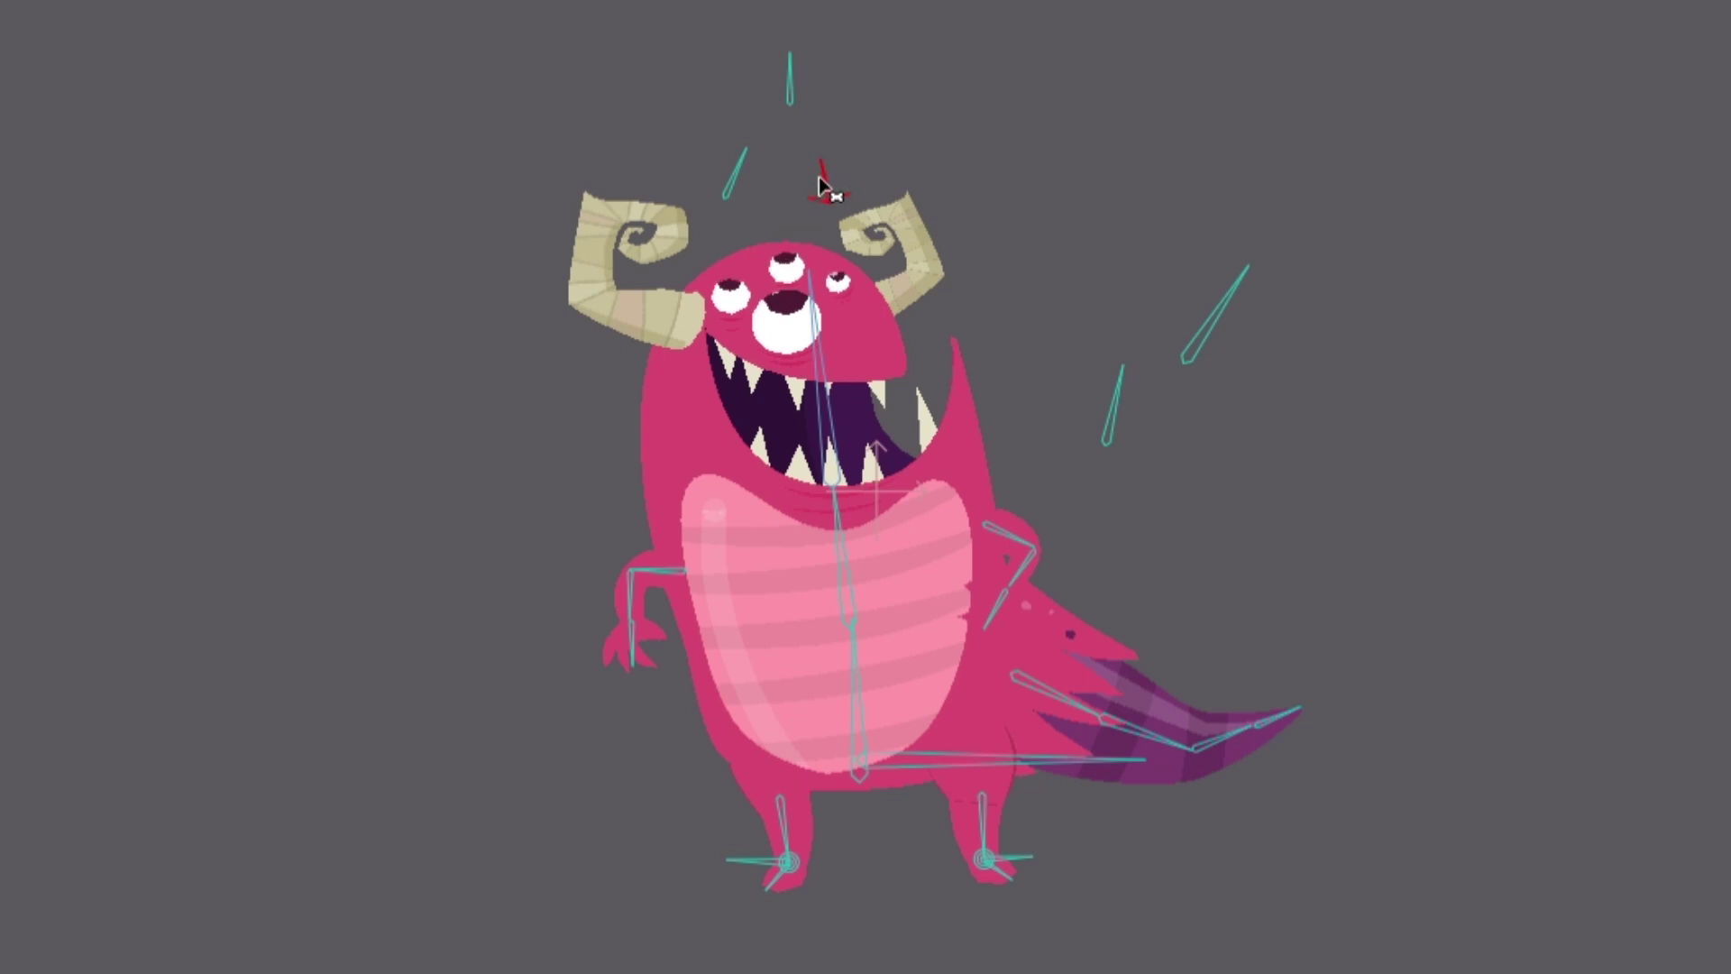
left_click_drag(858, 135, 1185, 298)
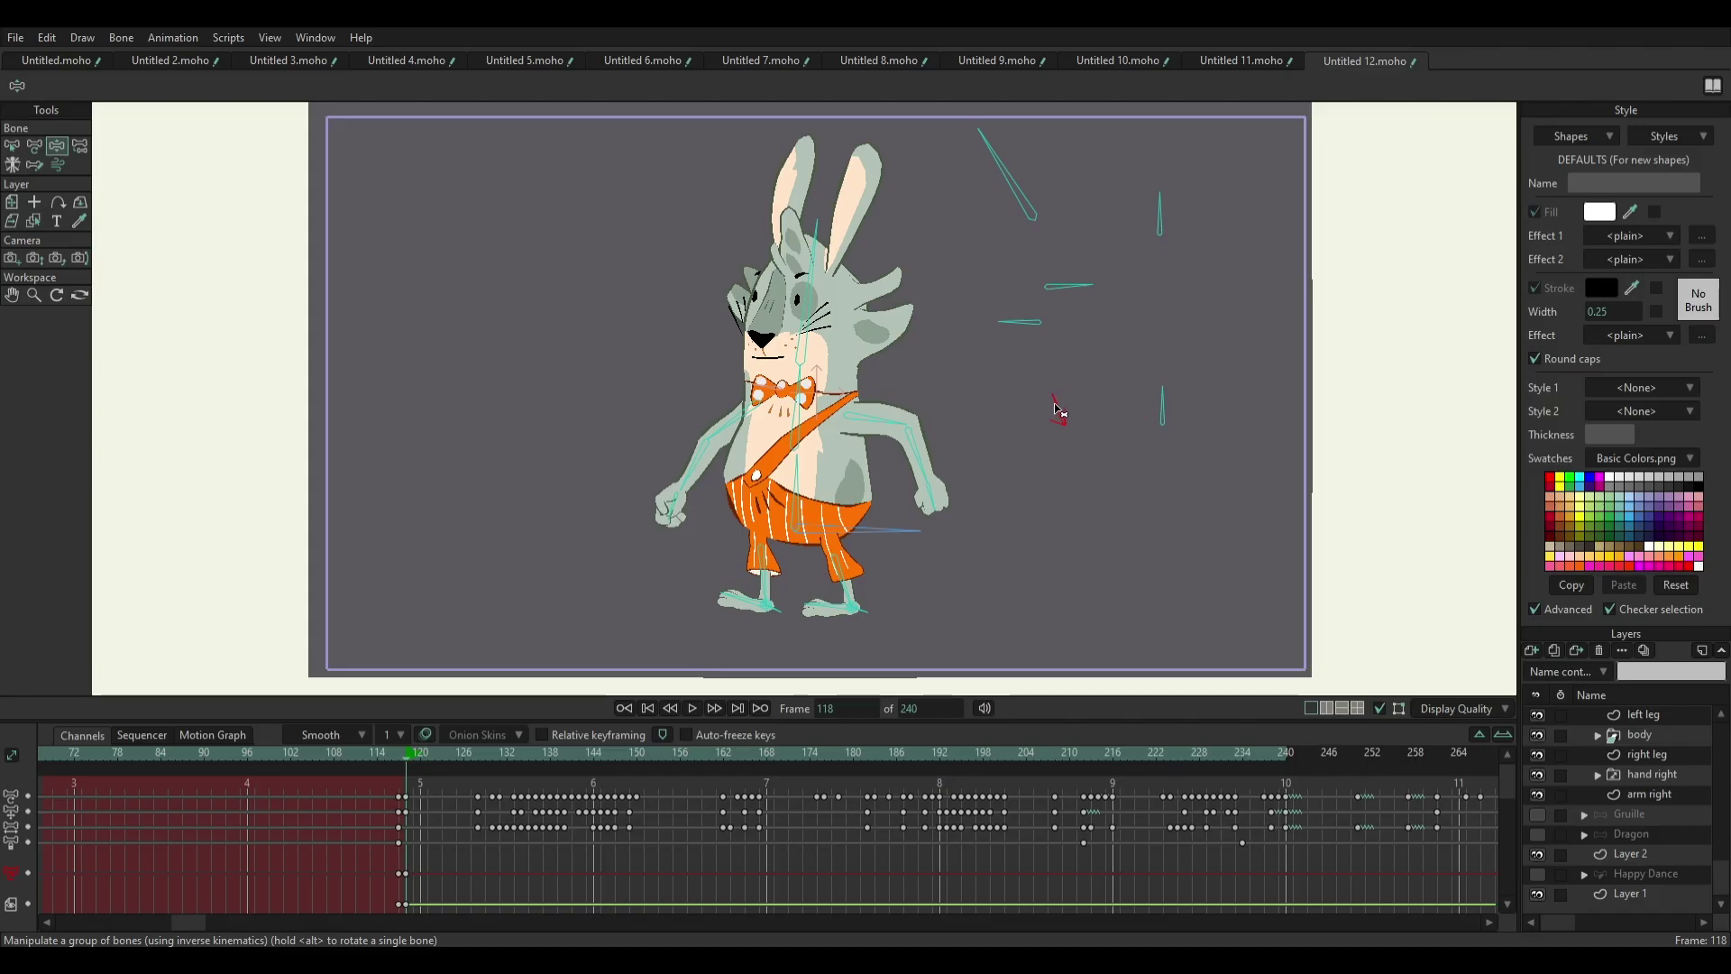
left_click_drag(1059, 416, 1027, 351)
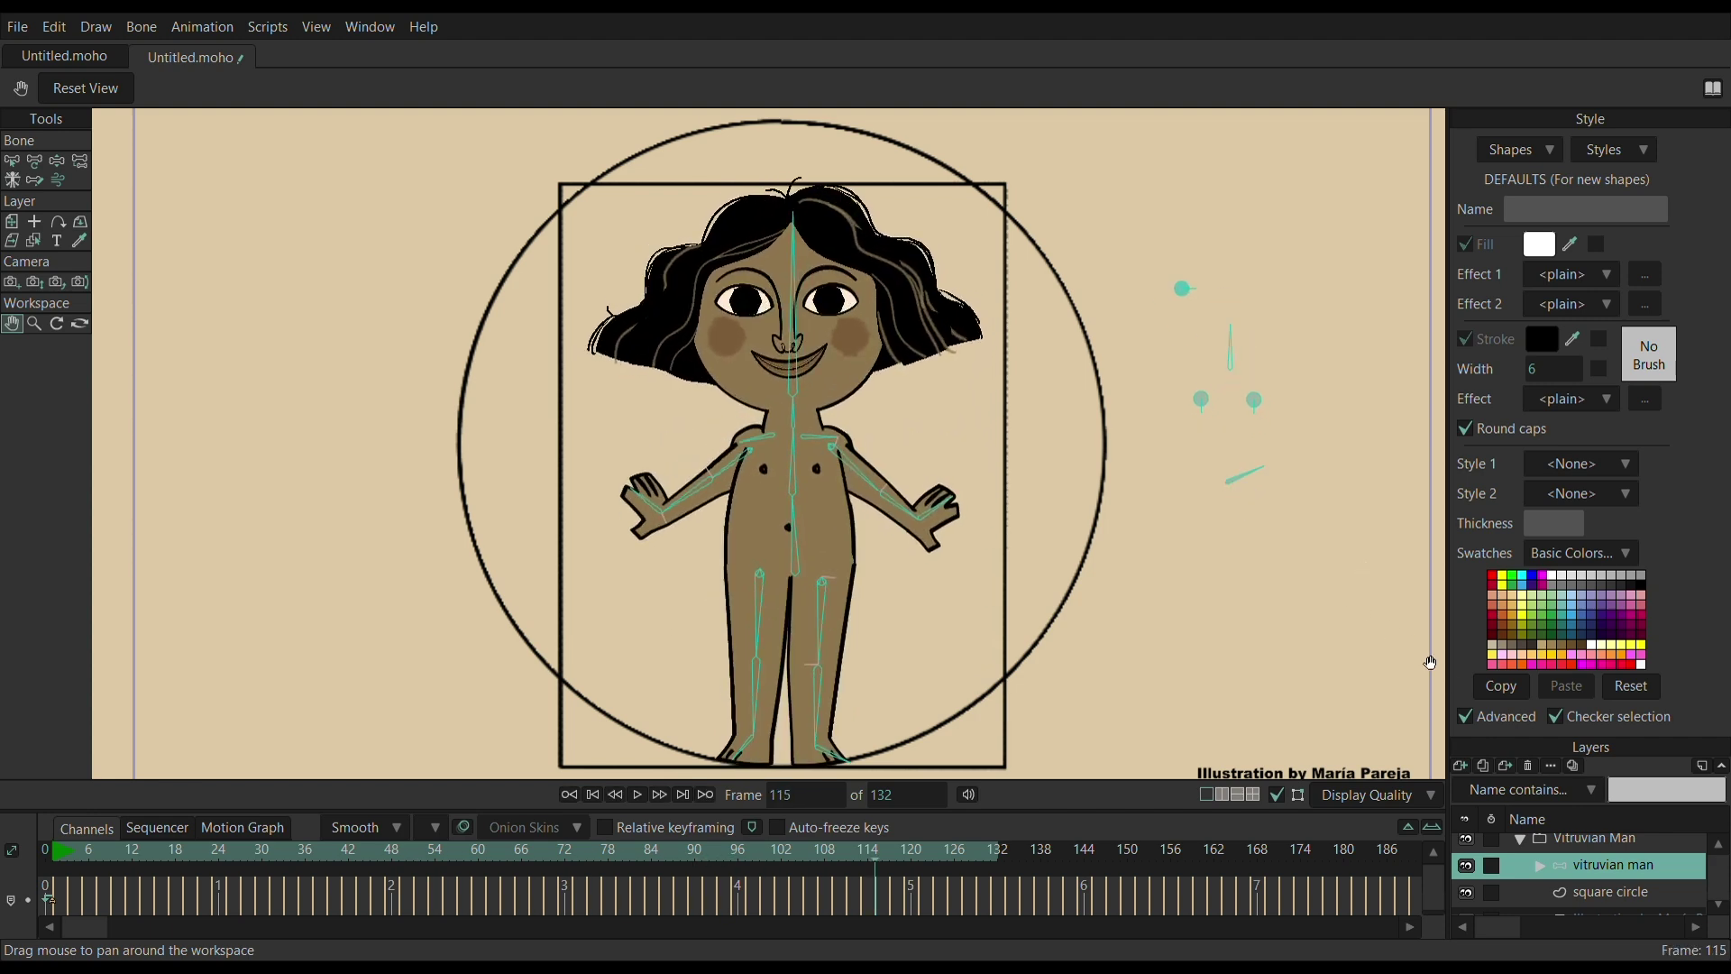
Switch to the broccoli document and cycle its right arm through three poses until it hangs down
key("ctrl+Tab")
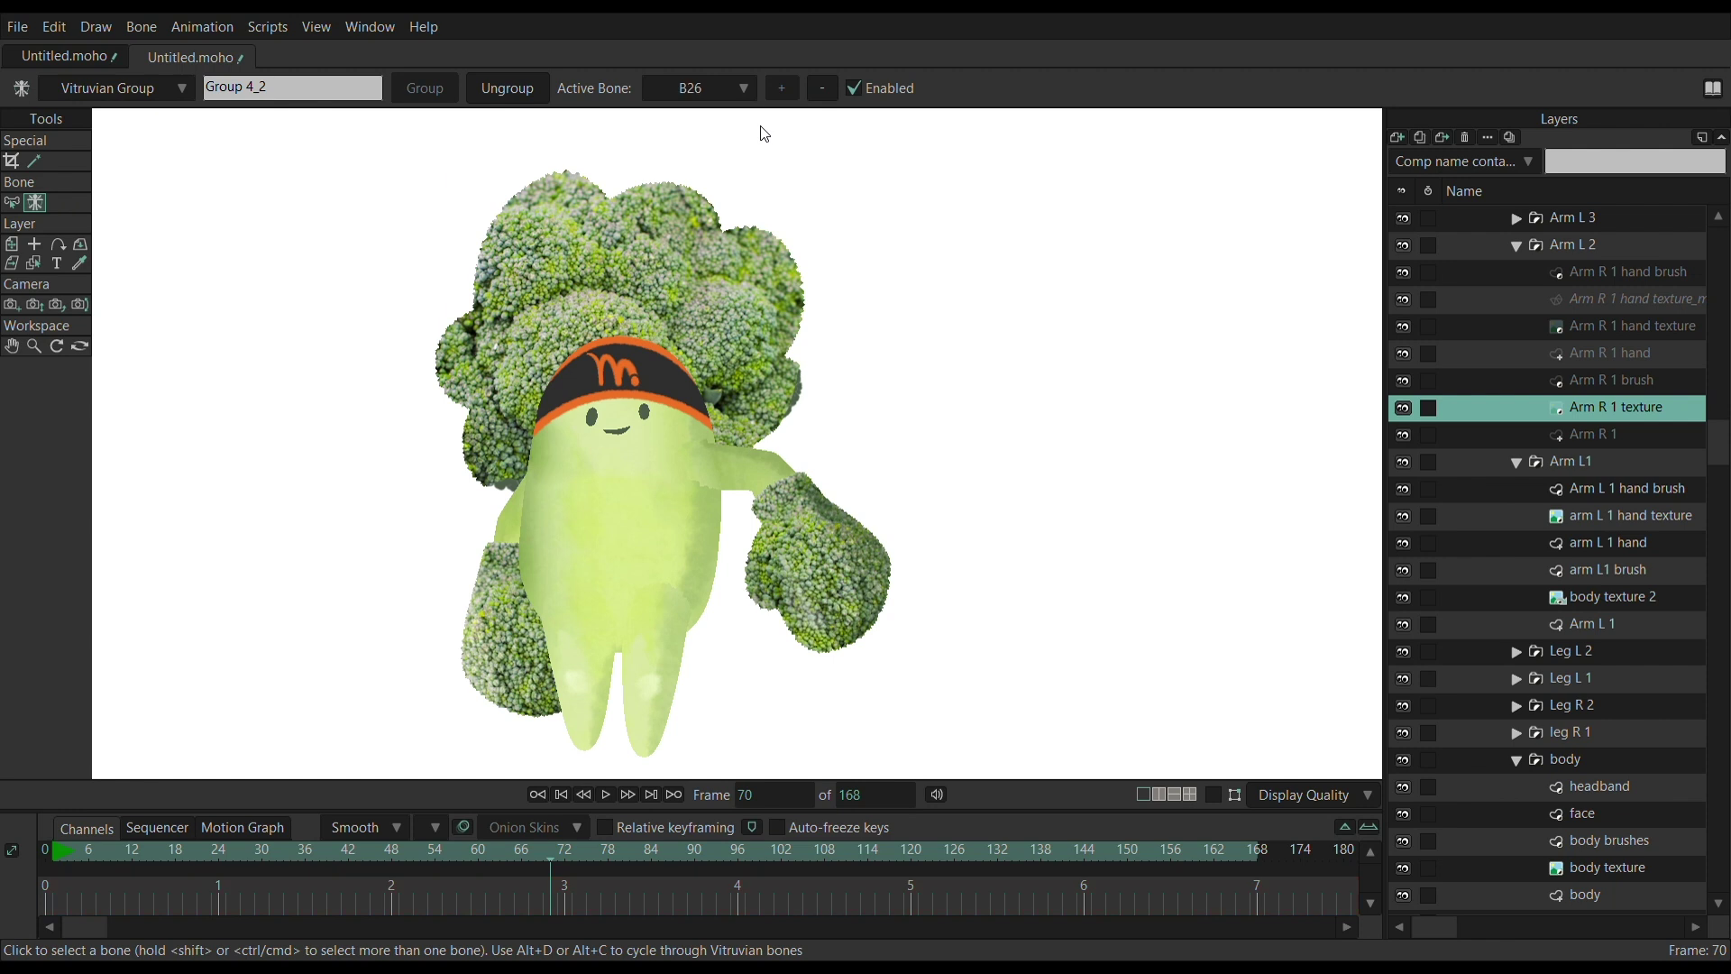
key("alt+d")
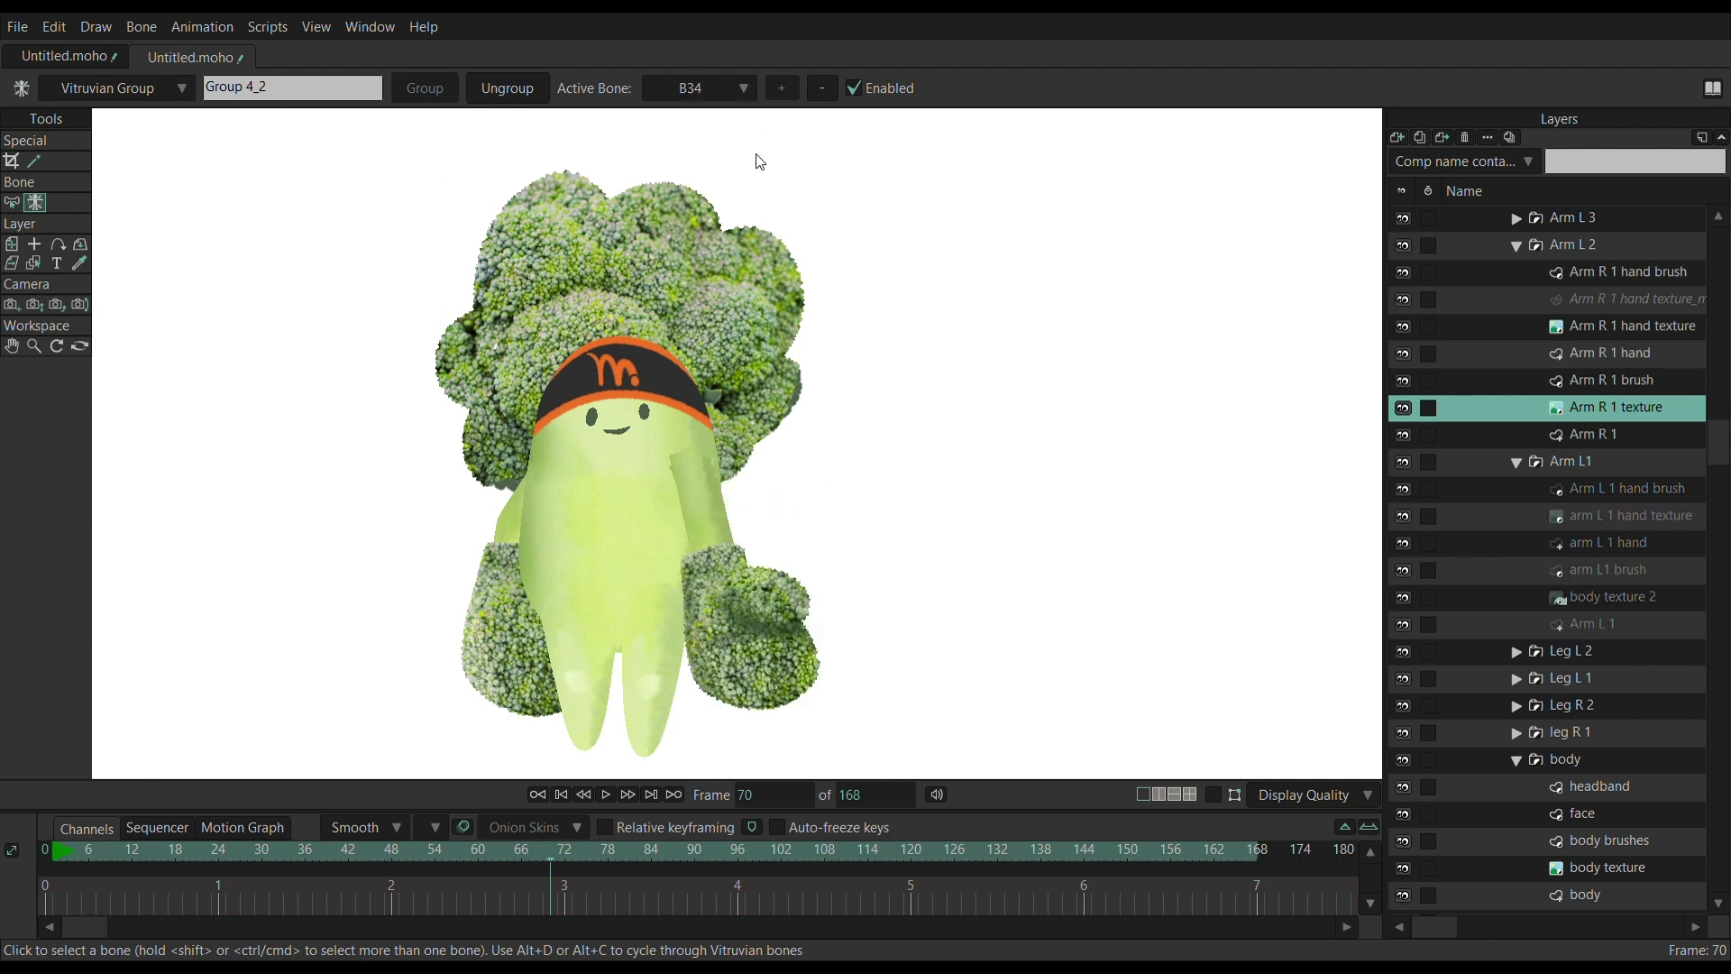
key("alt+d")
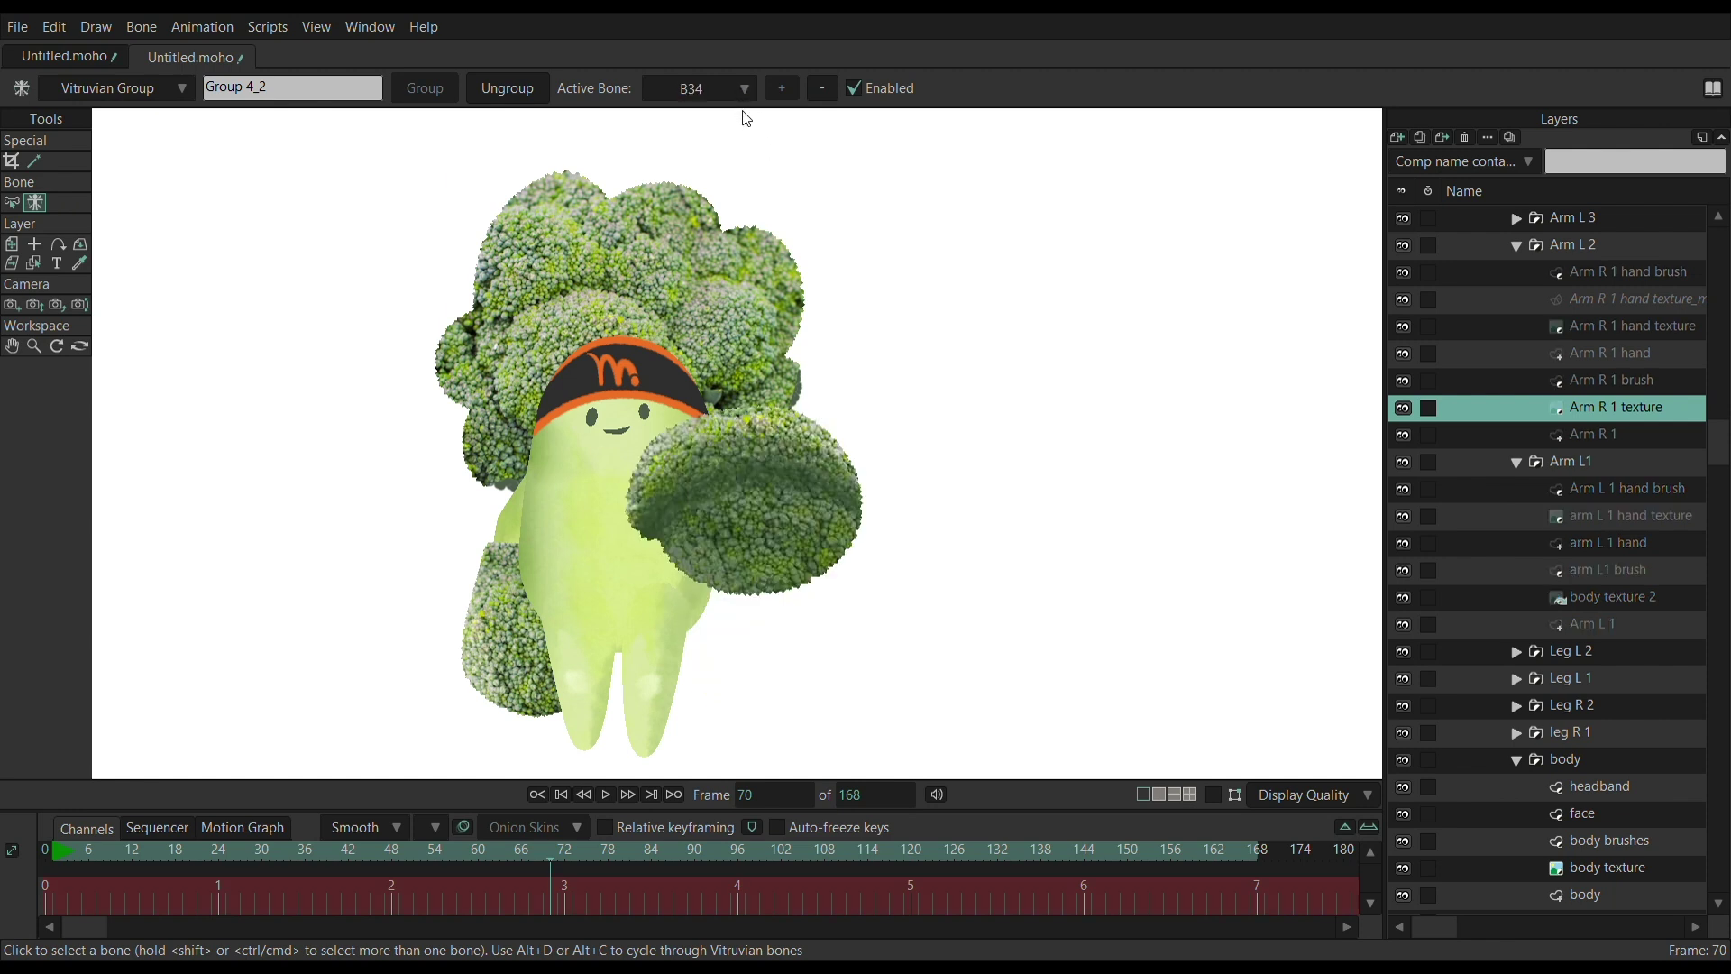
key("alt+d")
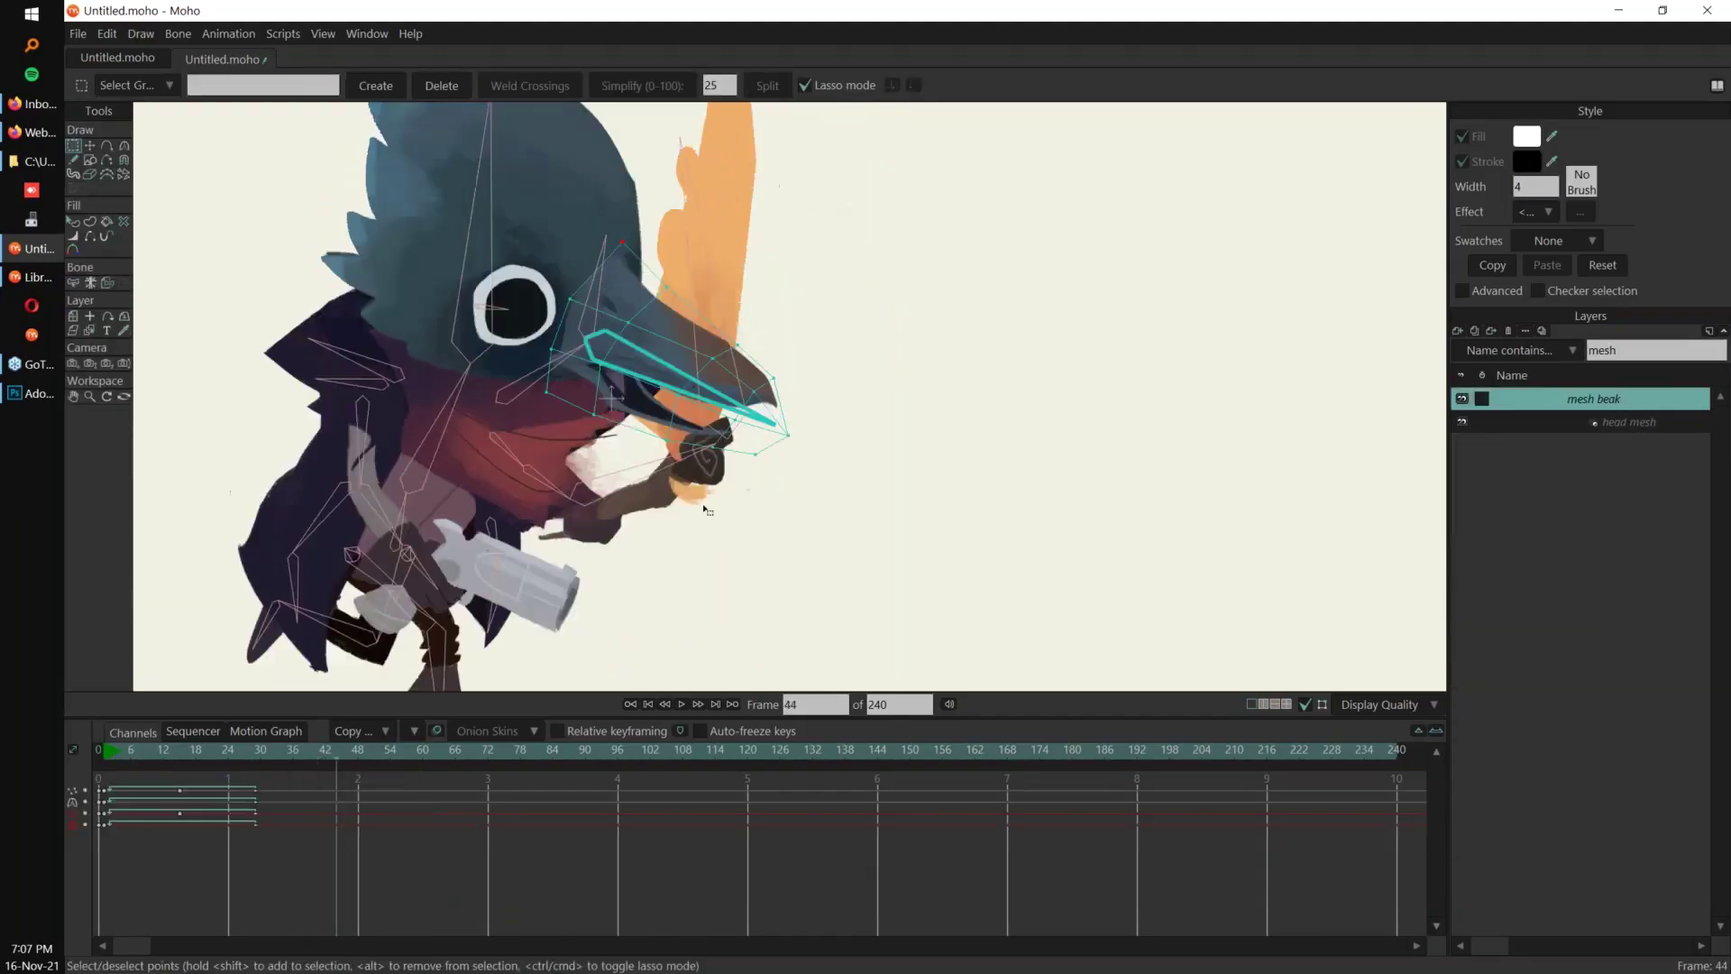
Push the beak's tip mesh points out and lower its top edge into a new outline
left_click_drag(692, 489, 668, 527)
left_click_drag(768, 350, 764, 369)
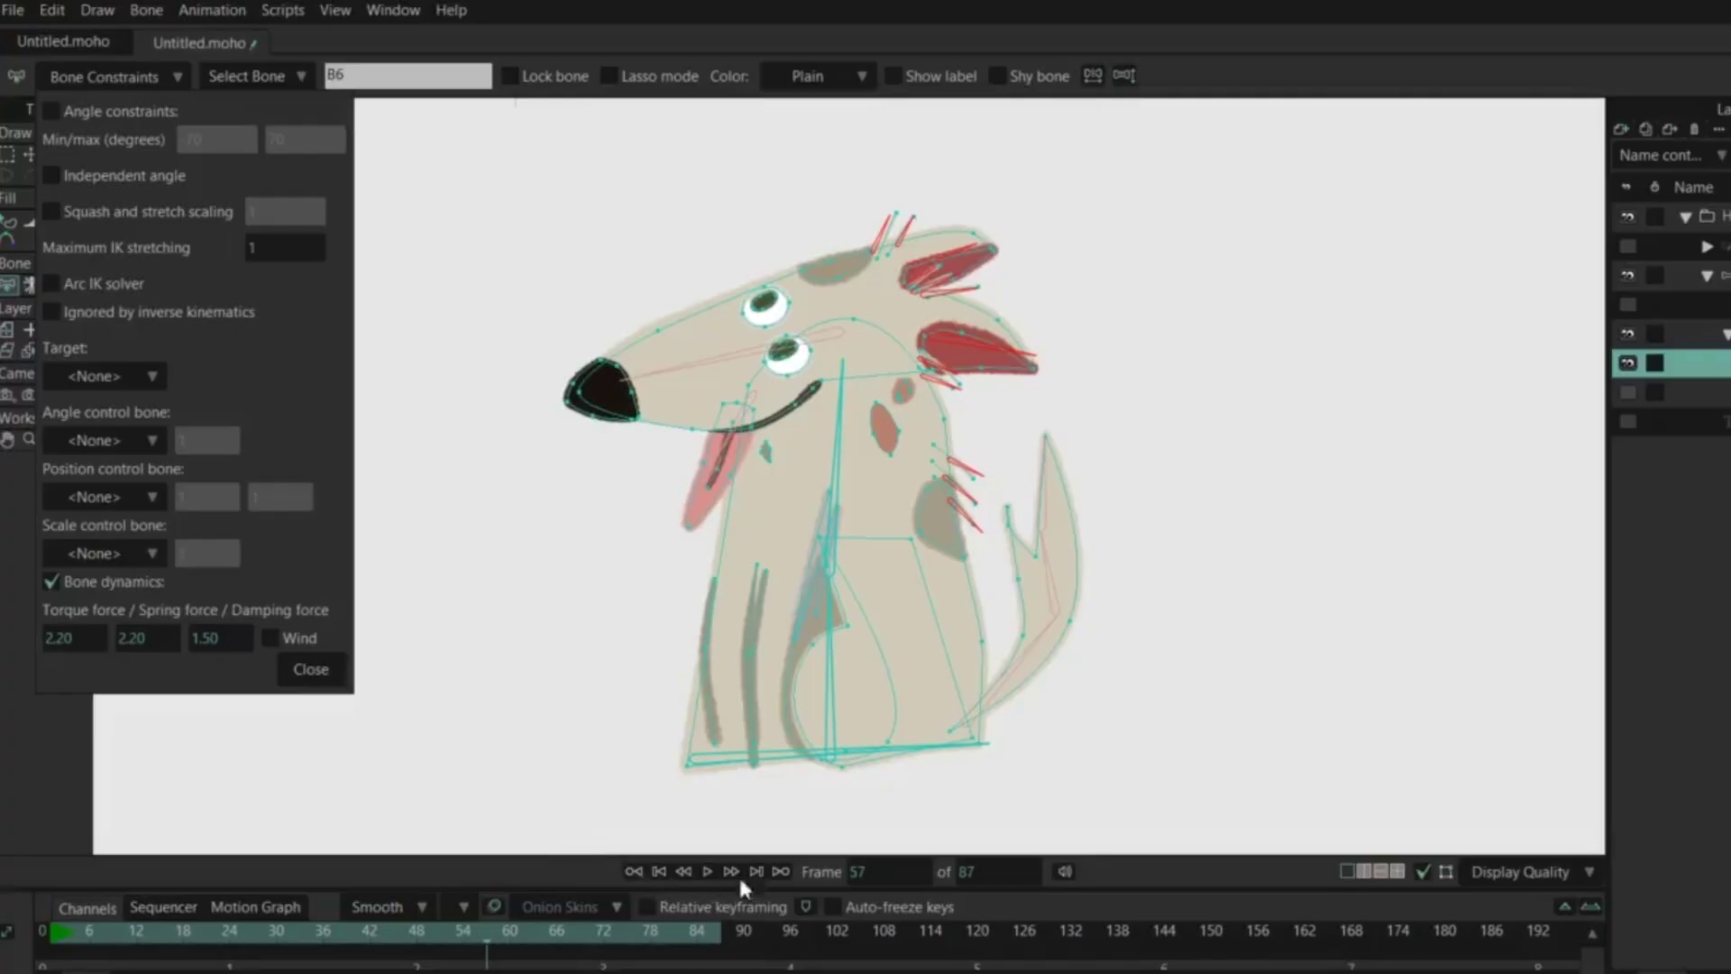
During playback, adjust the tail bone's spring force and raise torque to 3, then stop
left_click(710, 869)
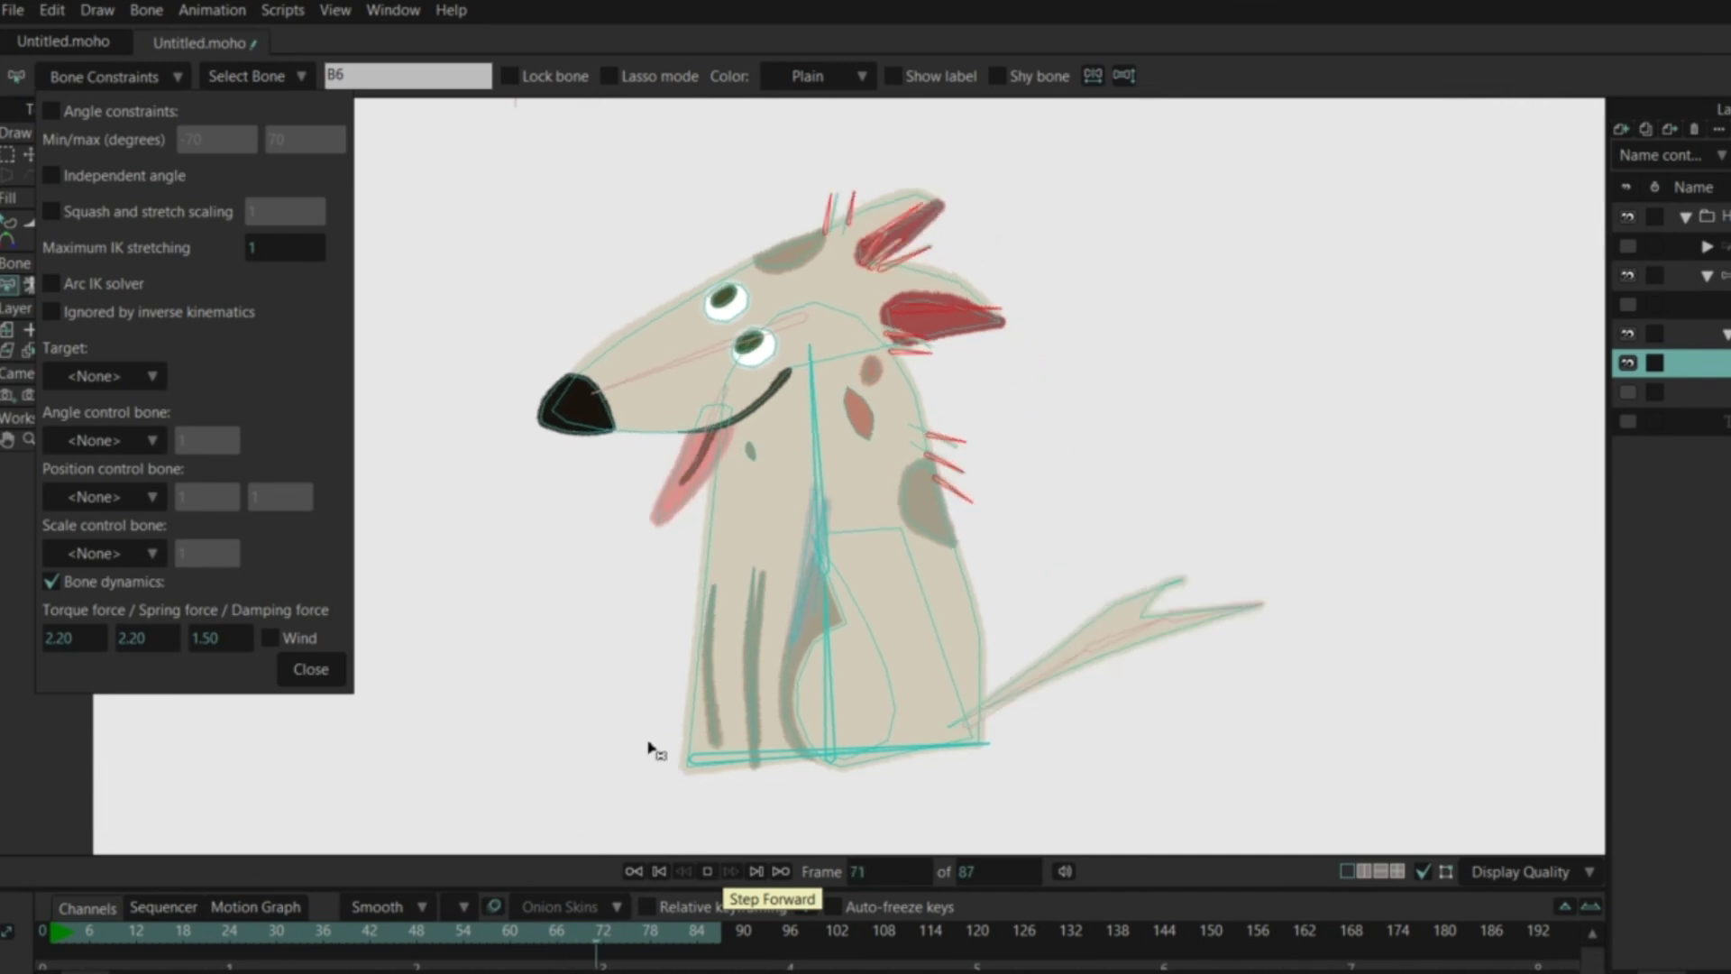
left_click_drag(148, 642, 242, 645)
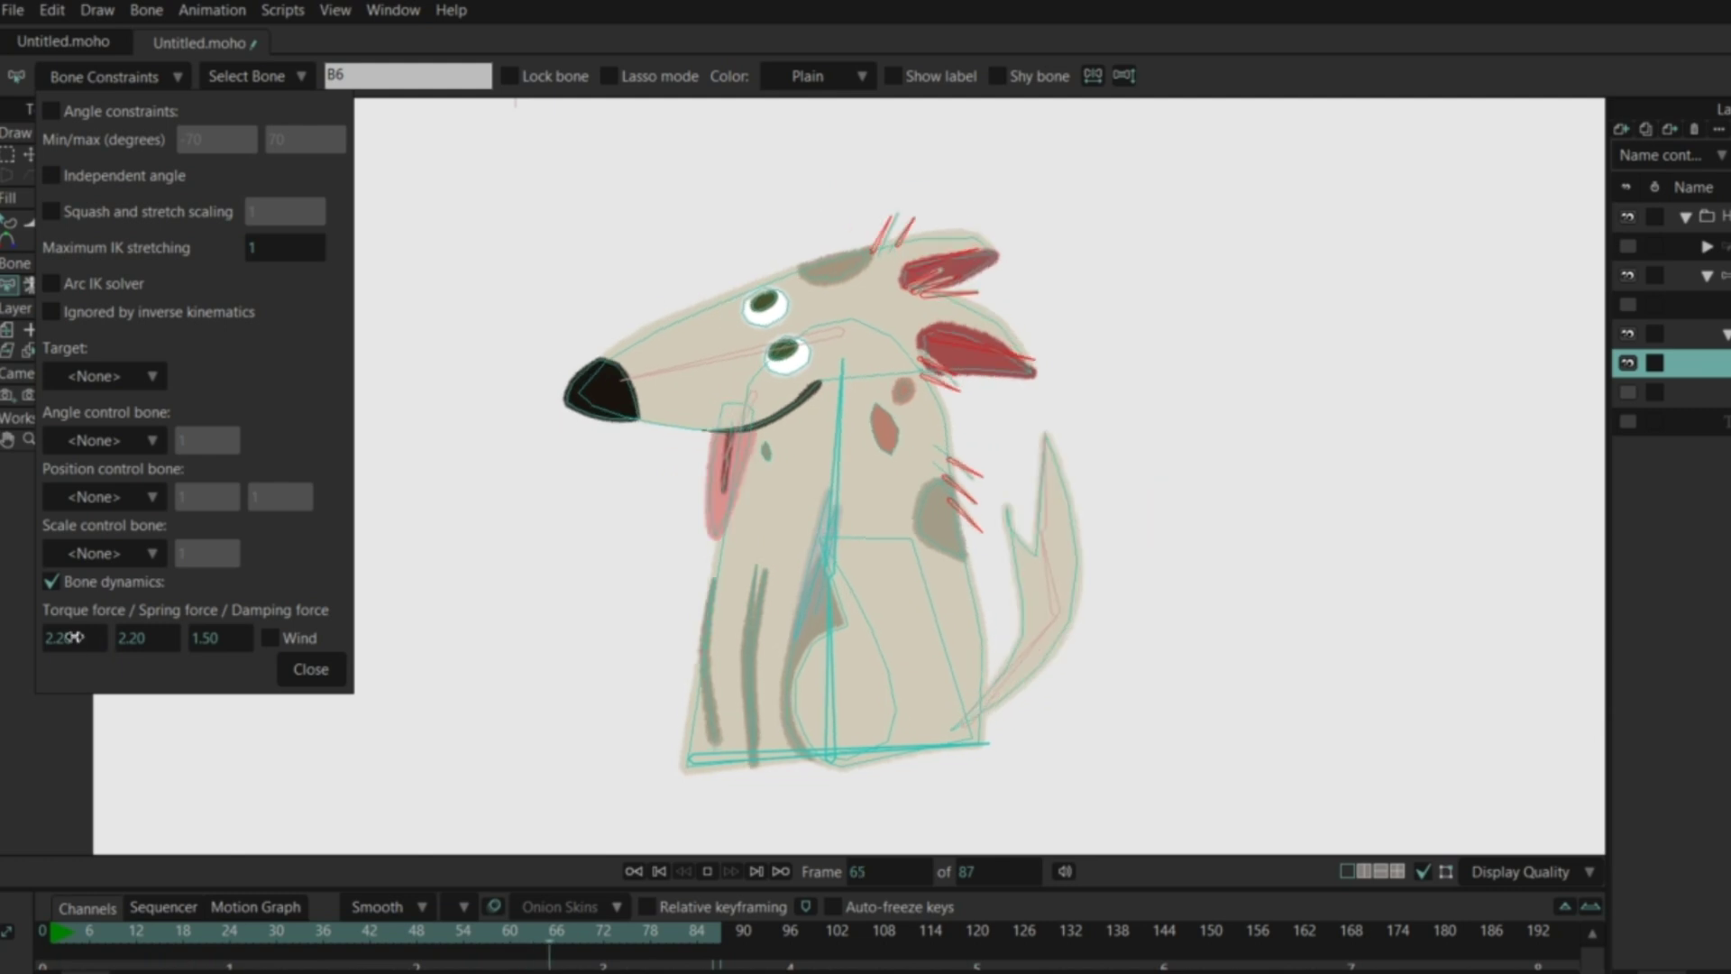
left_click_drag(105, 639, 185, 645)
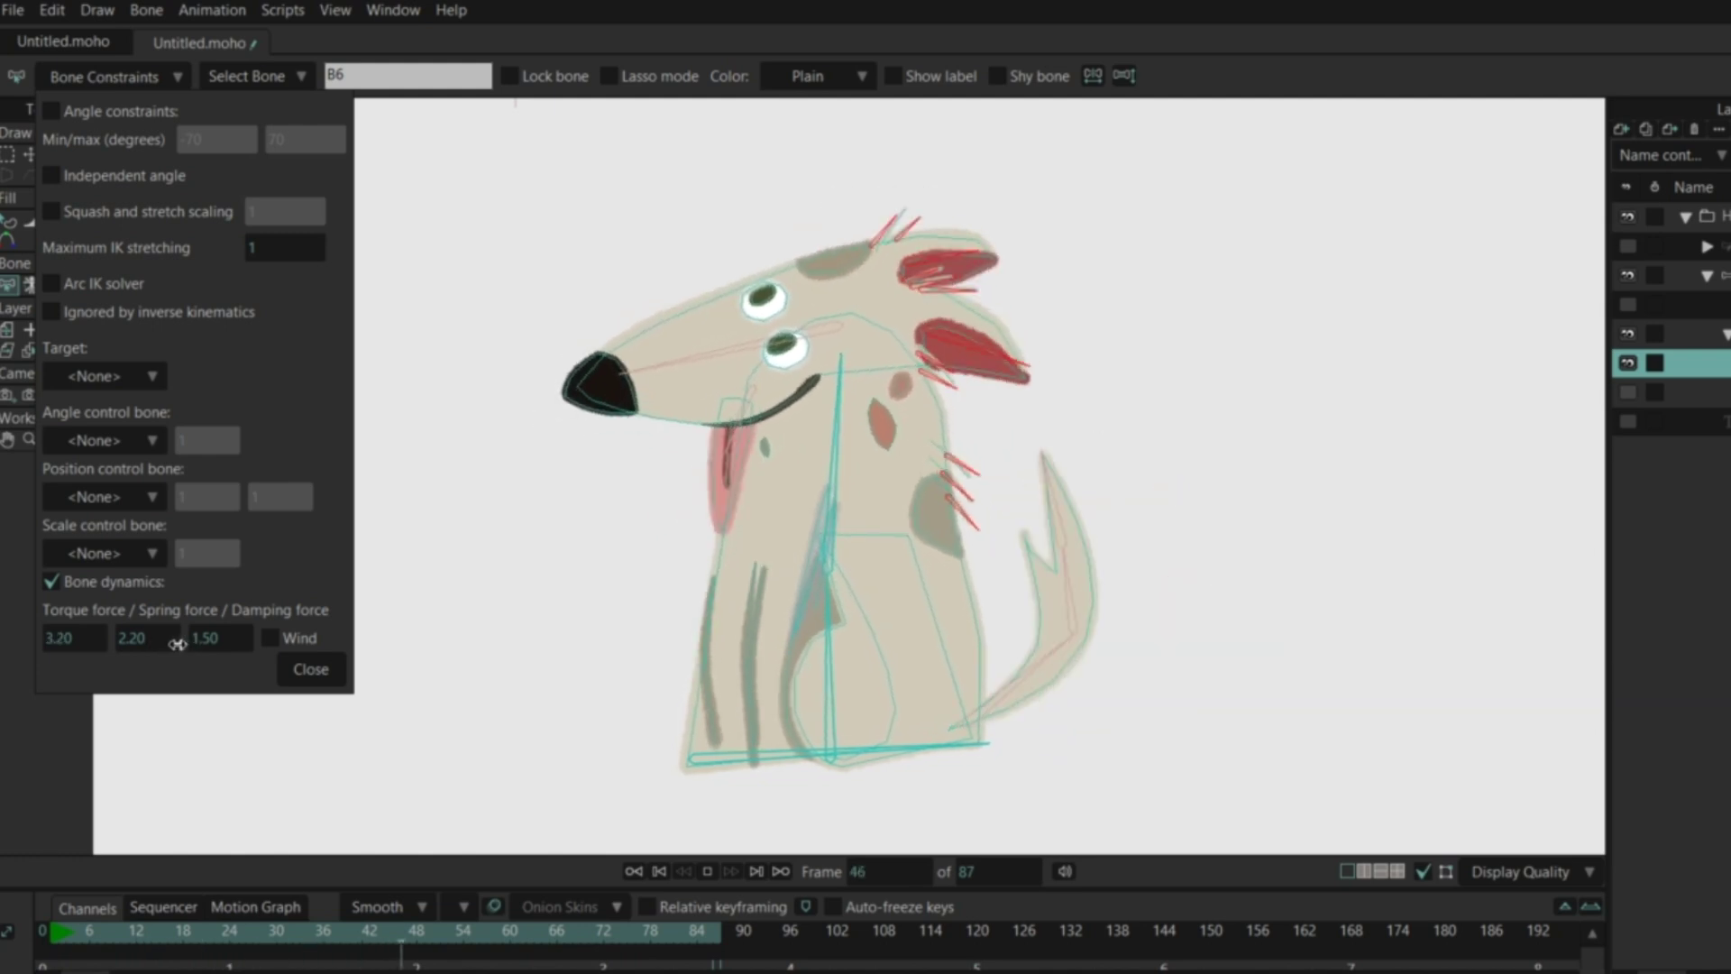
left_click(707, 871)
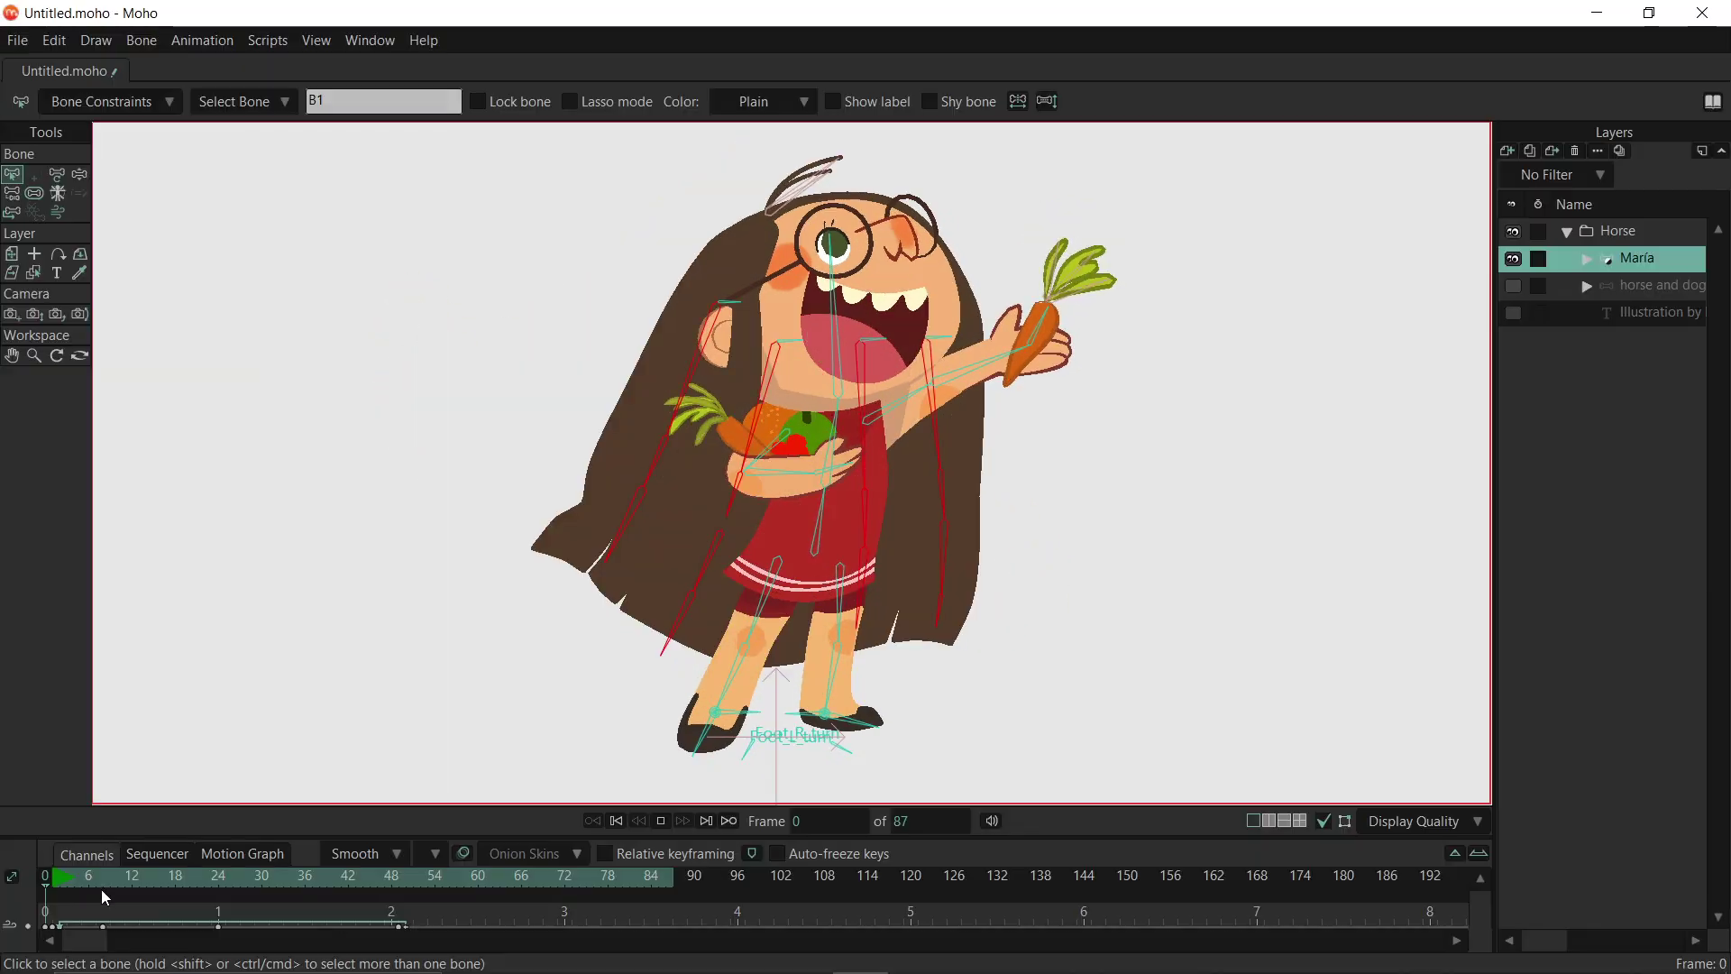
Play the girl's flowing-hair animation and bring up the Bone Constraints settings
key("space")
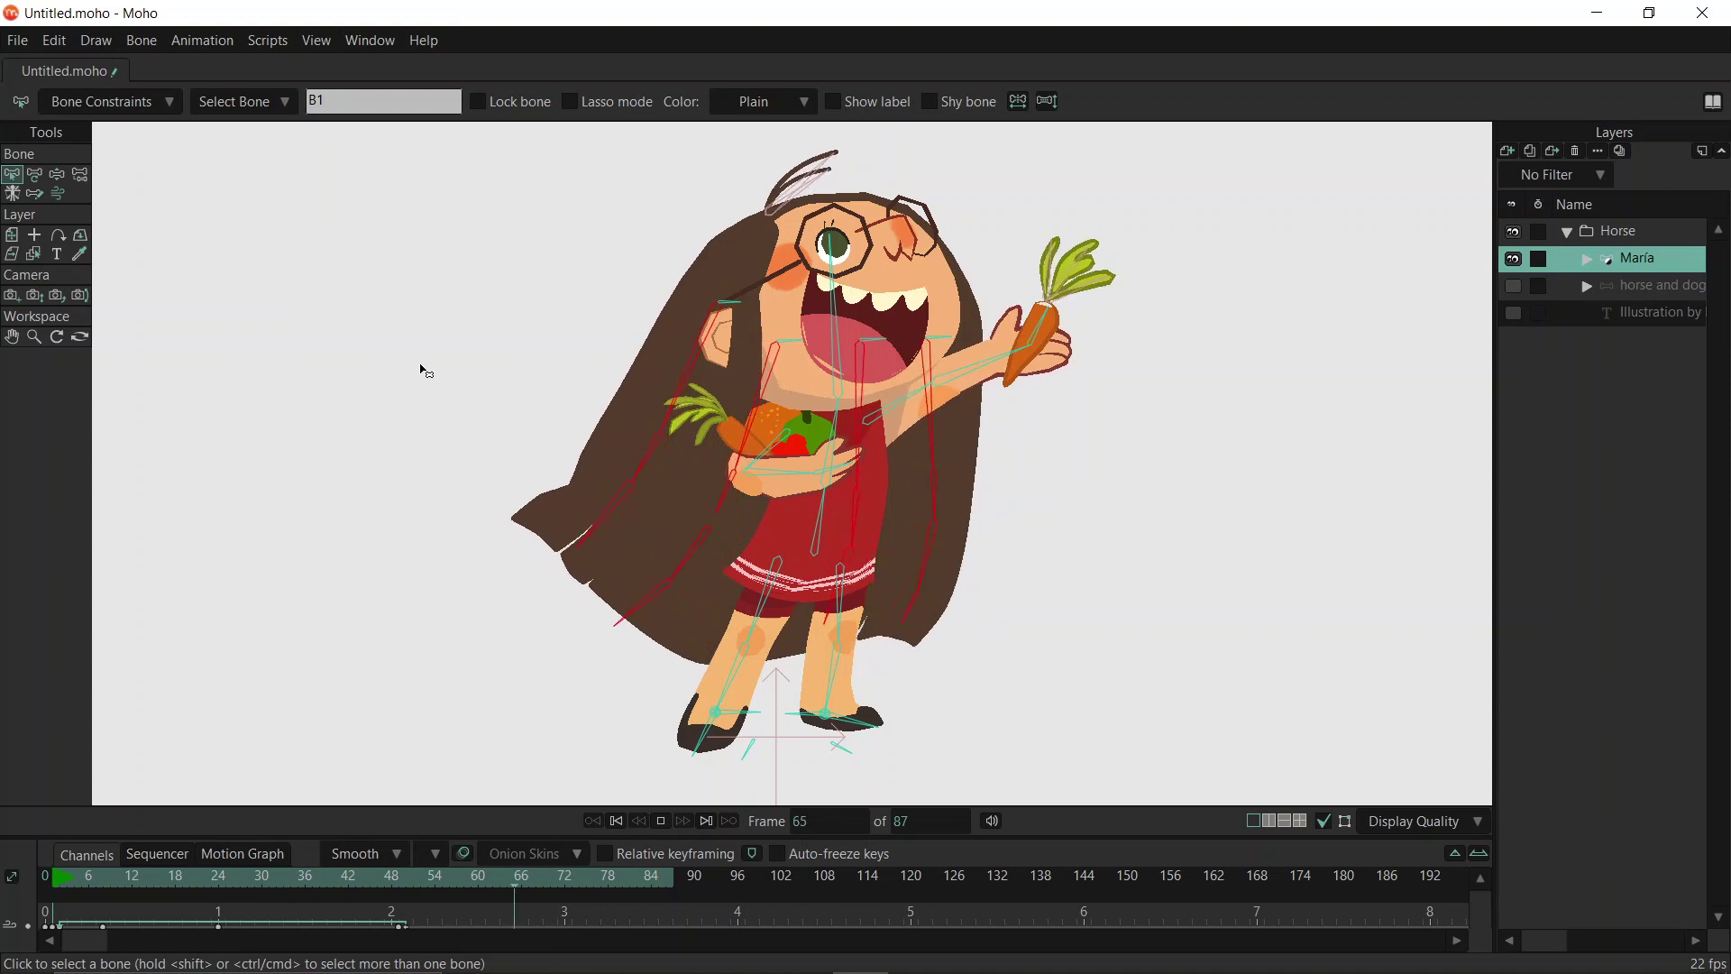
left_click(146, 106)
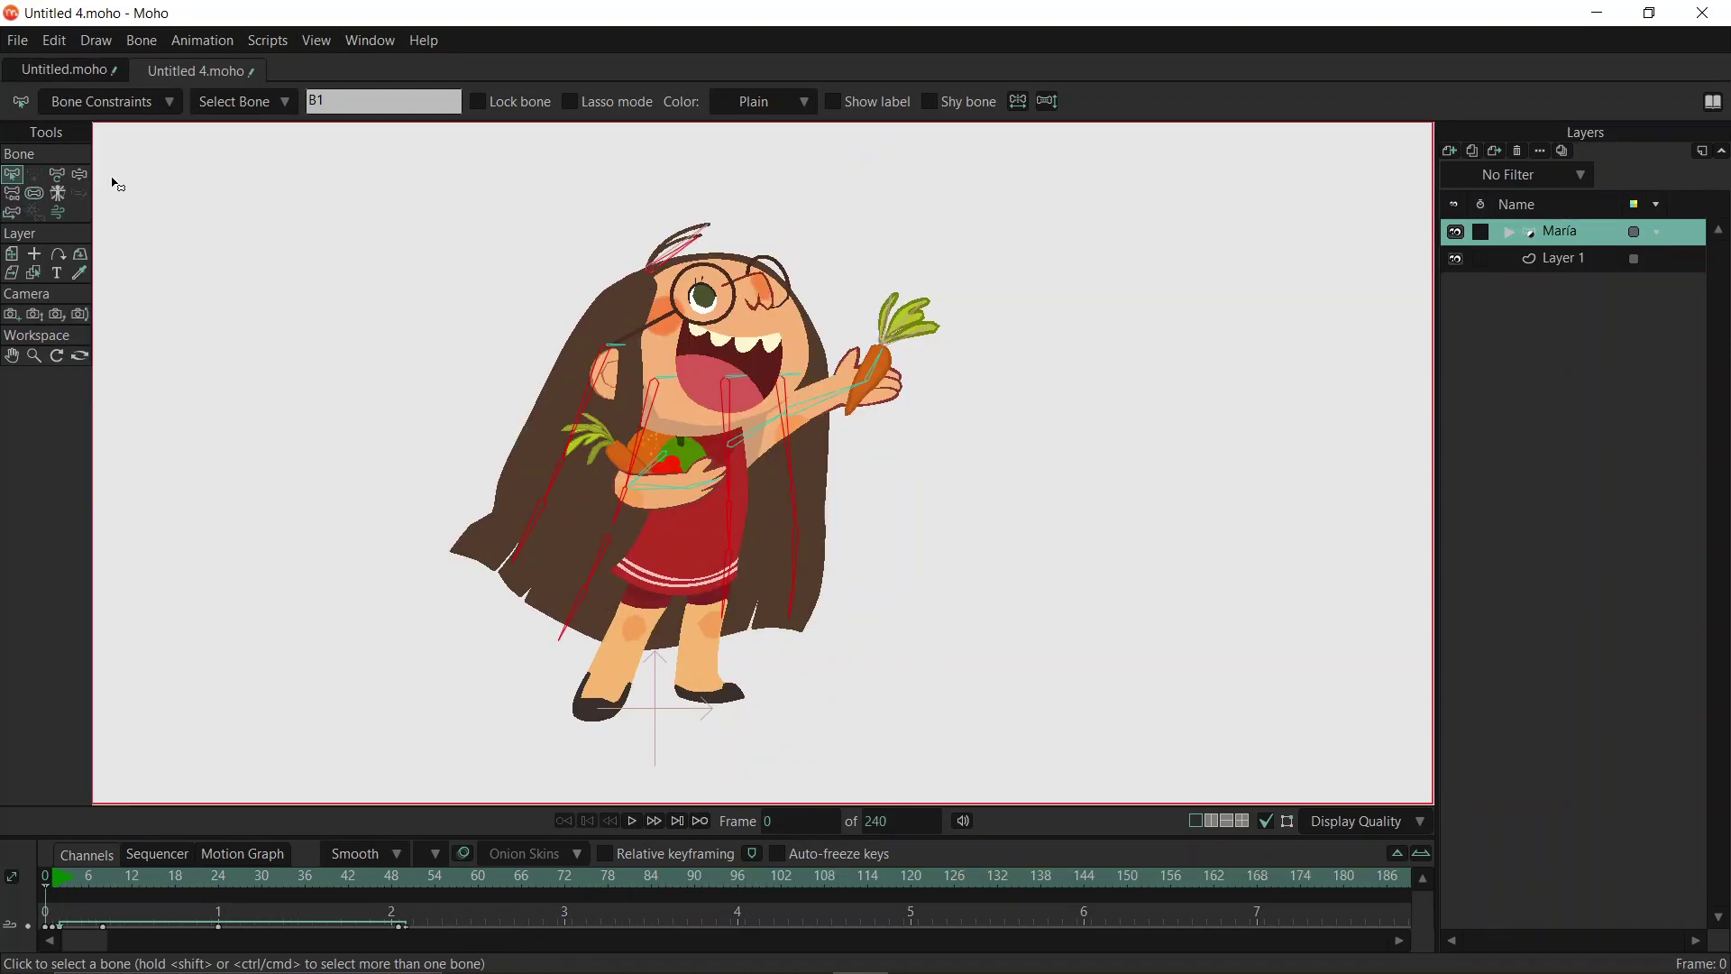
Turn on Bone dynamics and Wind in Bone B1's constraints, then pick the Wind tool
left_click(112, 102)
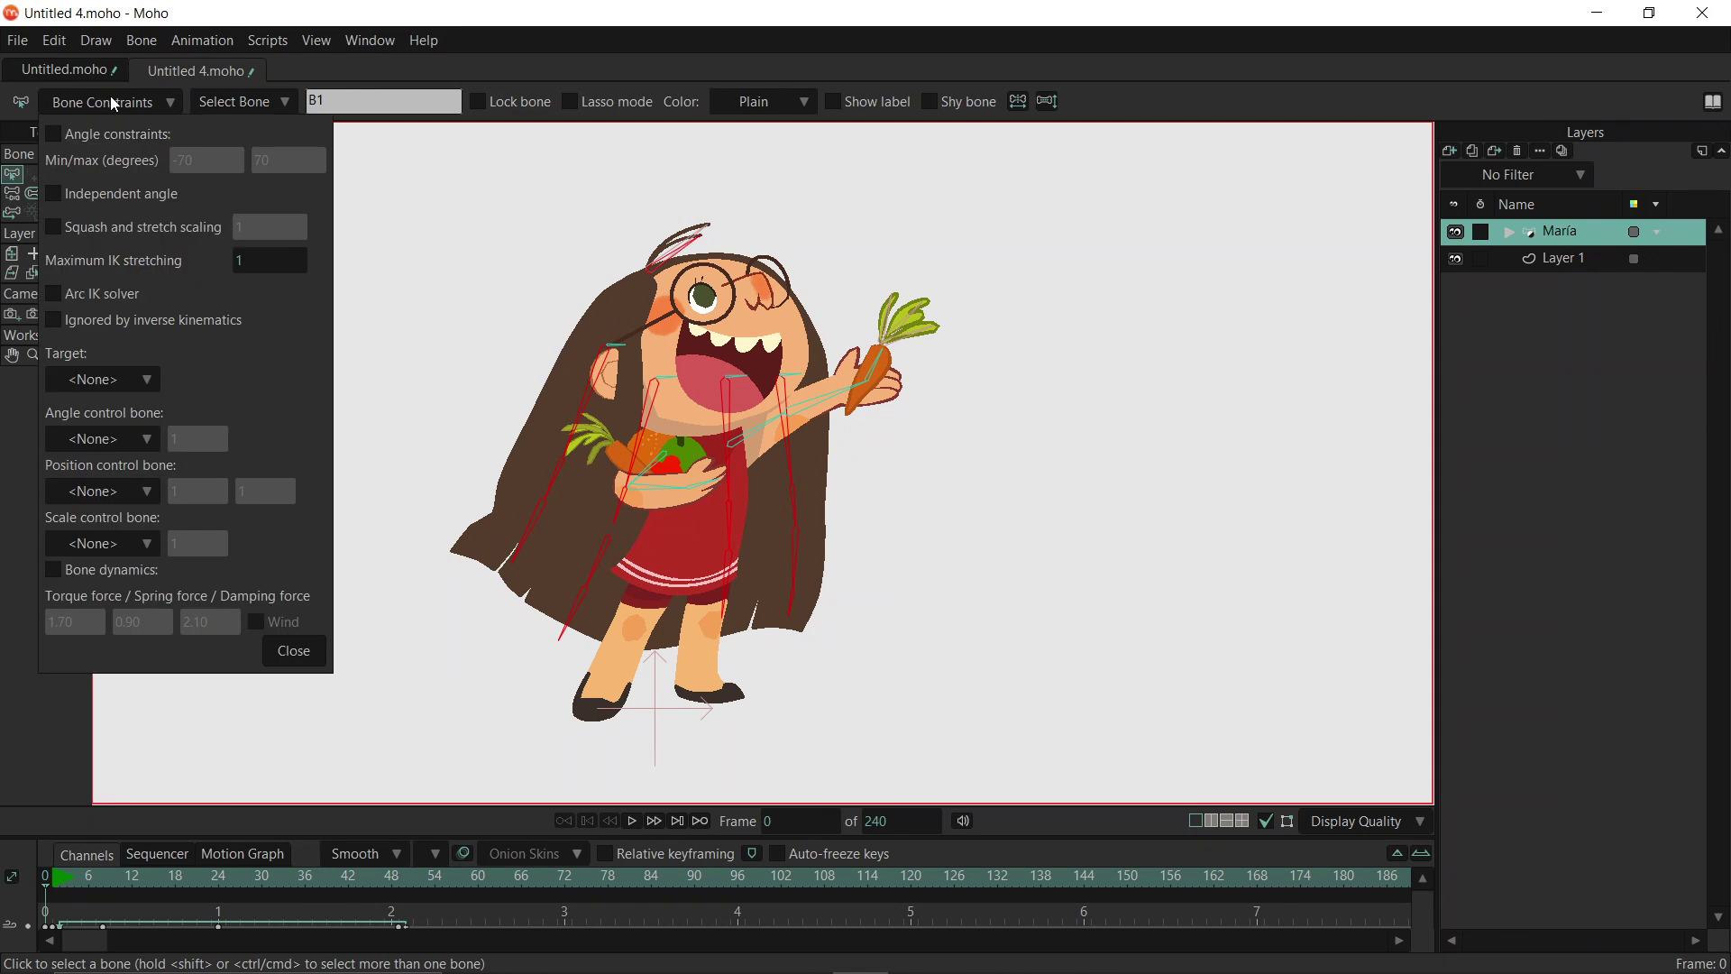
left_click(56, 566)
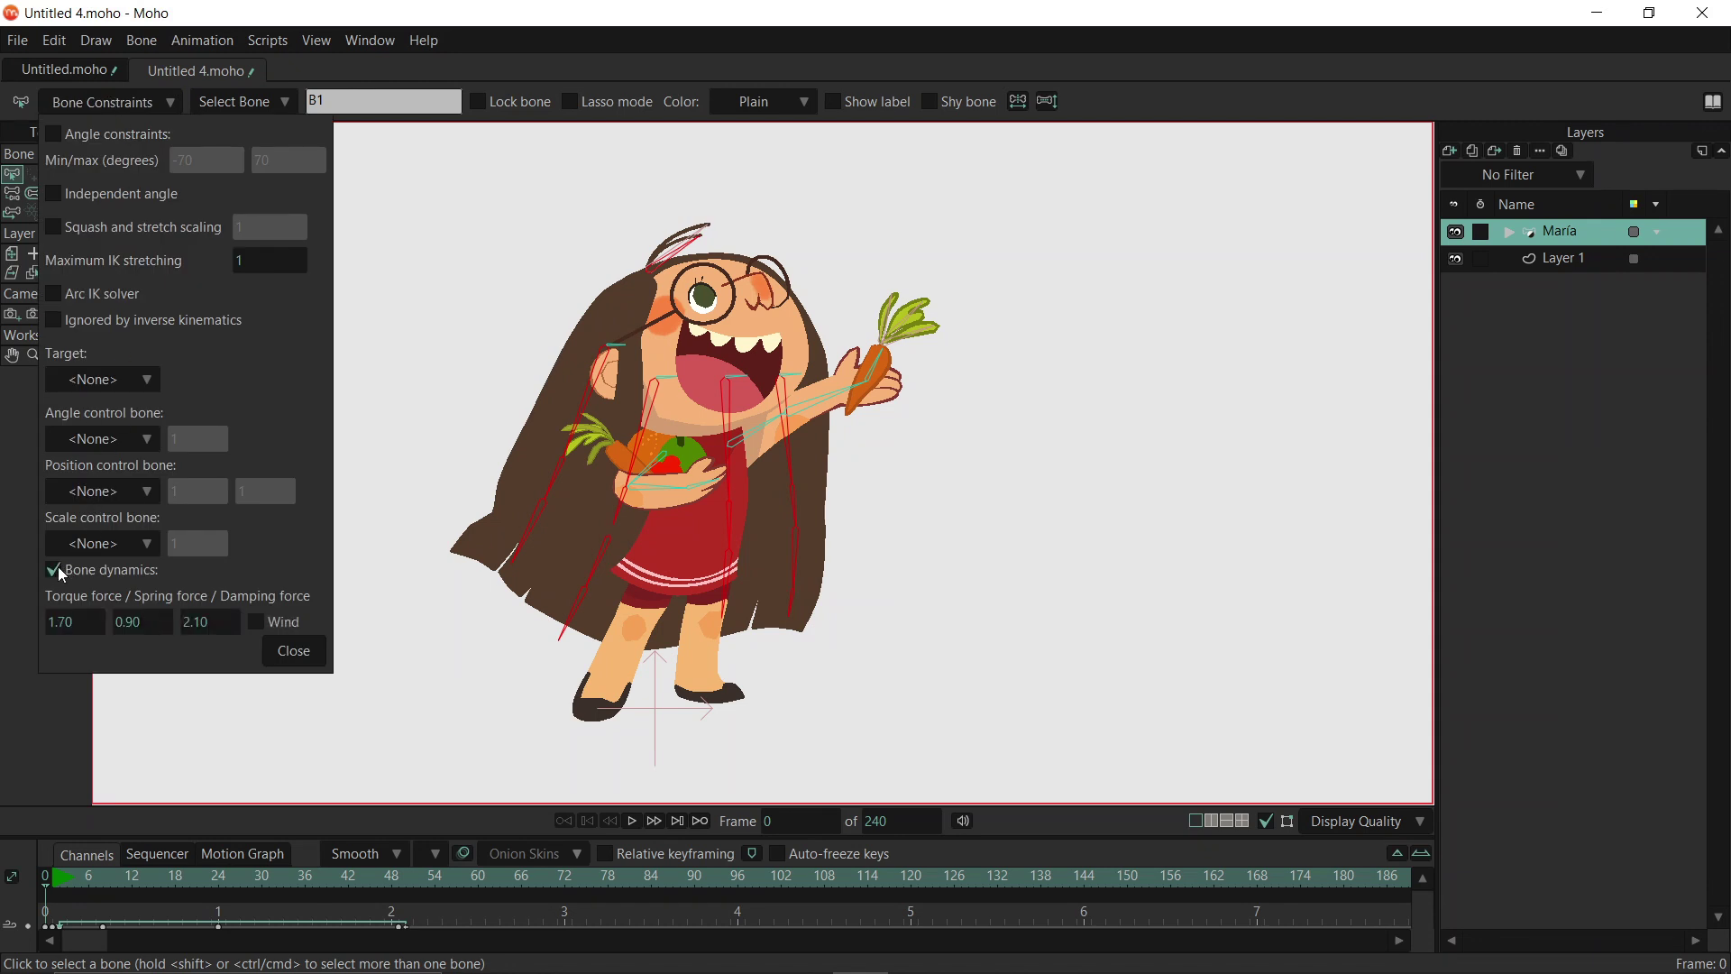
left_click(262, 622)
left_click(294, 652)
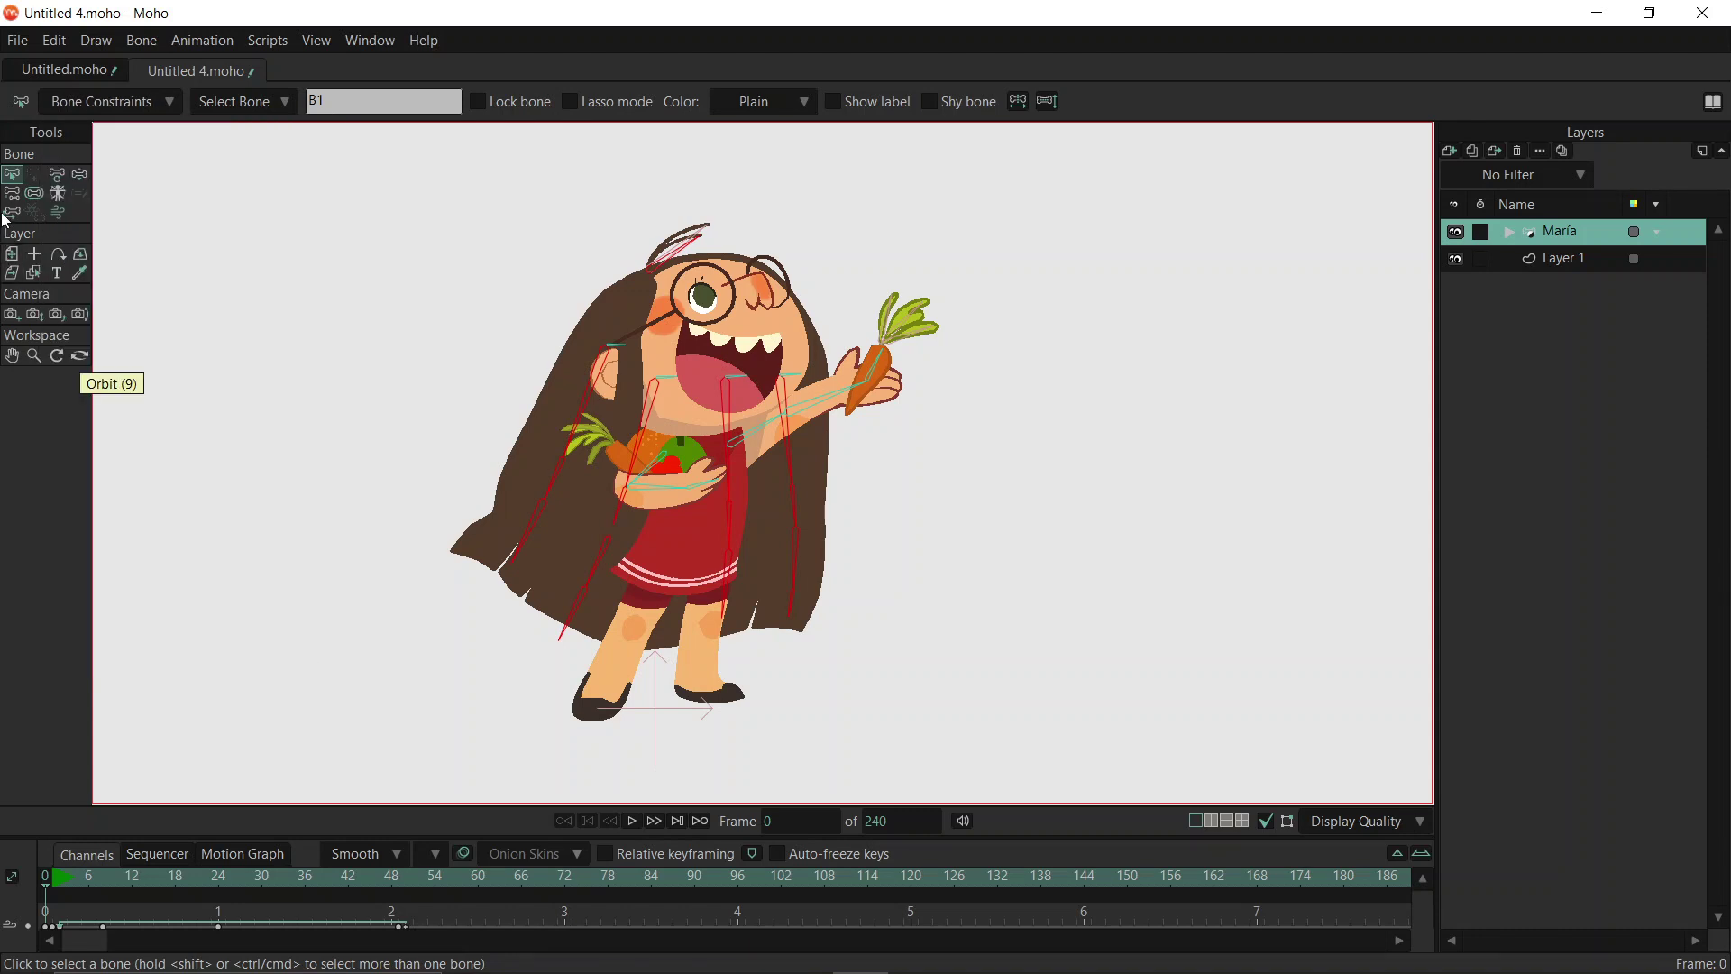
left_click(58, 214)
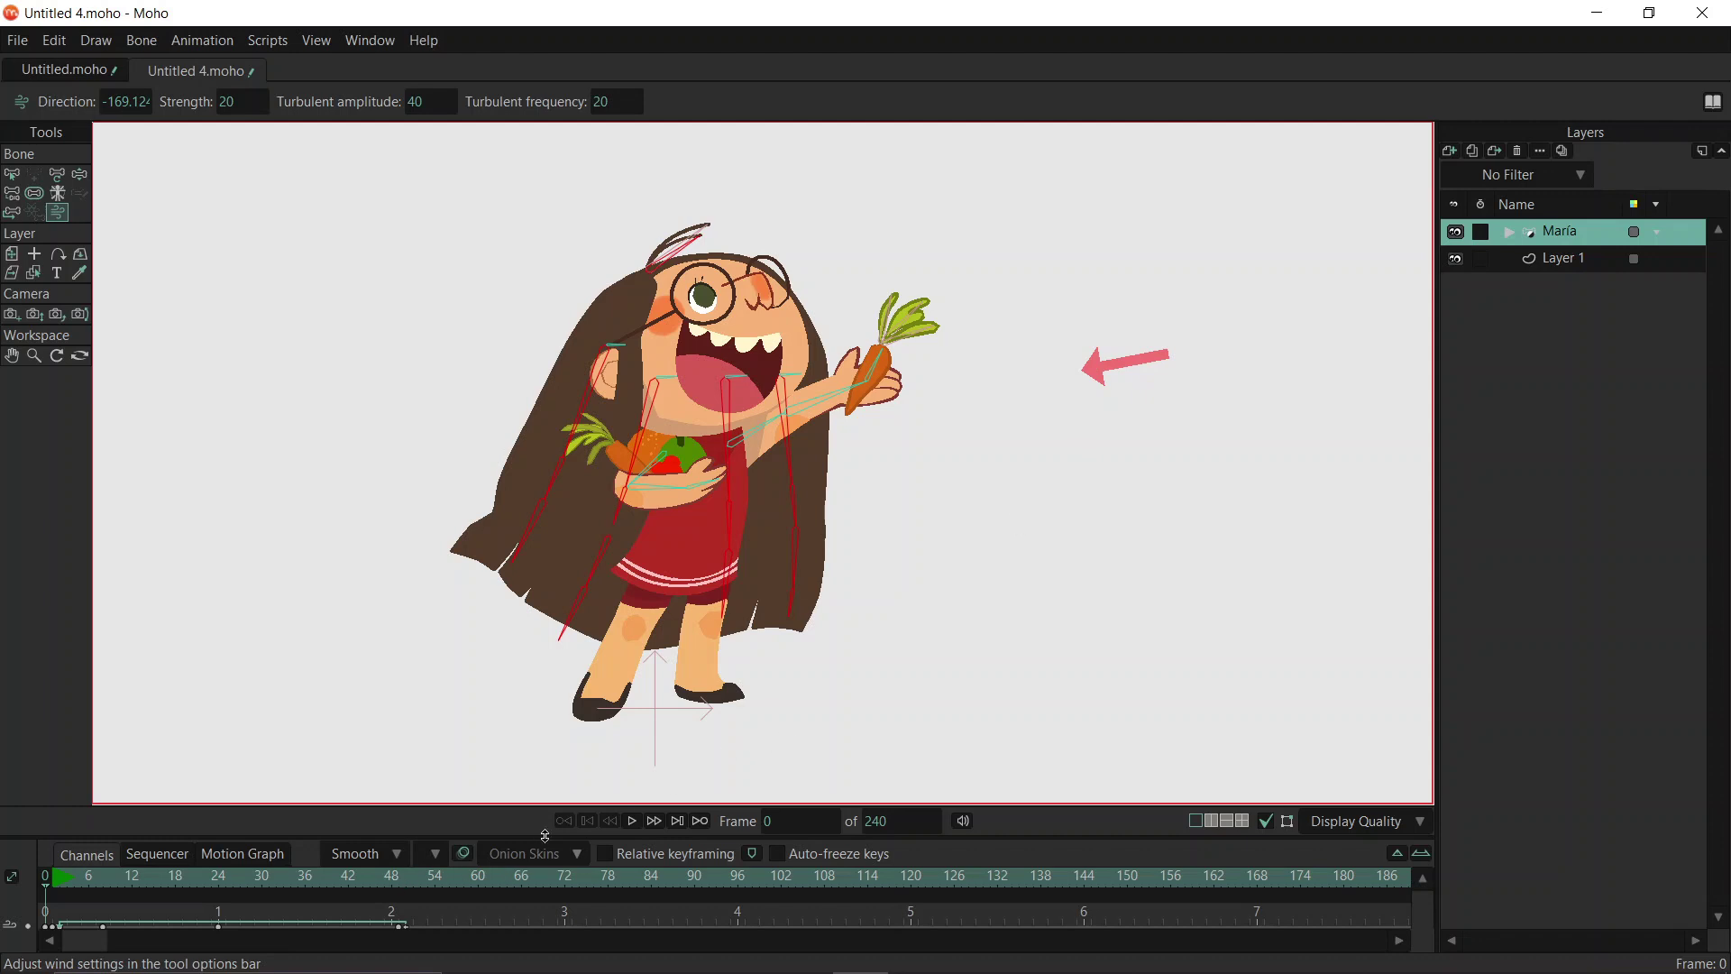
Aim the wind leftward at Maria with strength 69 and replay to watch her hair
left_click(634, 822)
left_click_drag(1138, 362, 1023, 436)
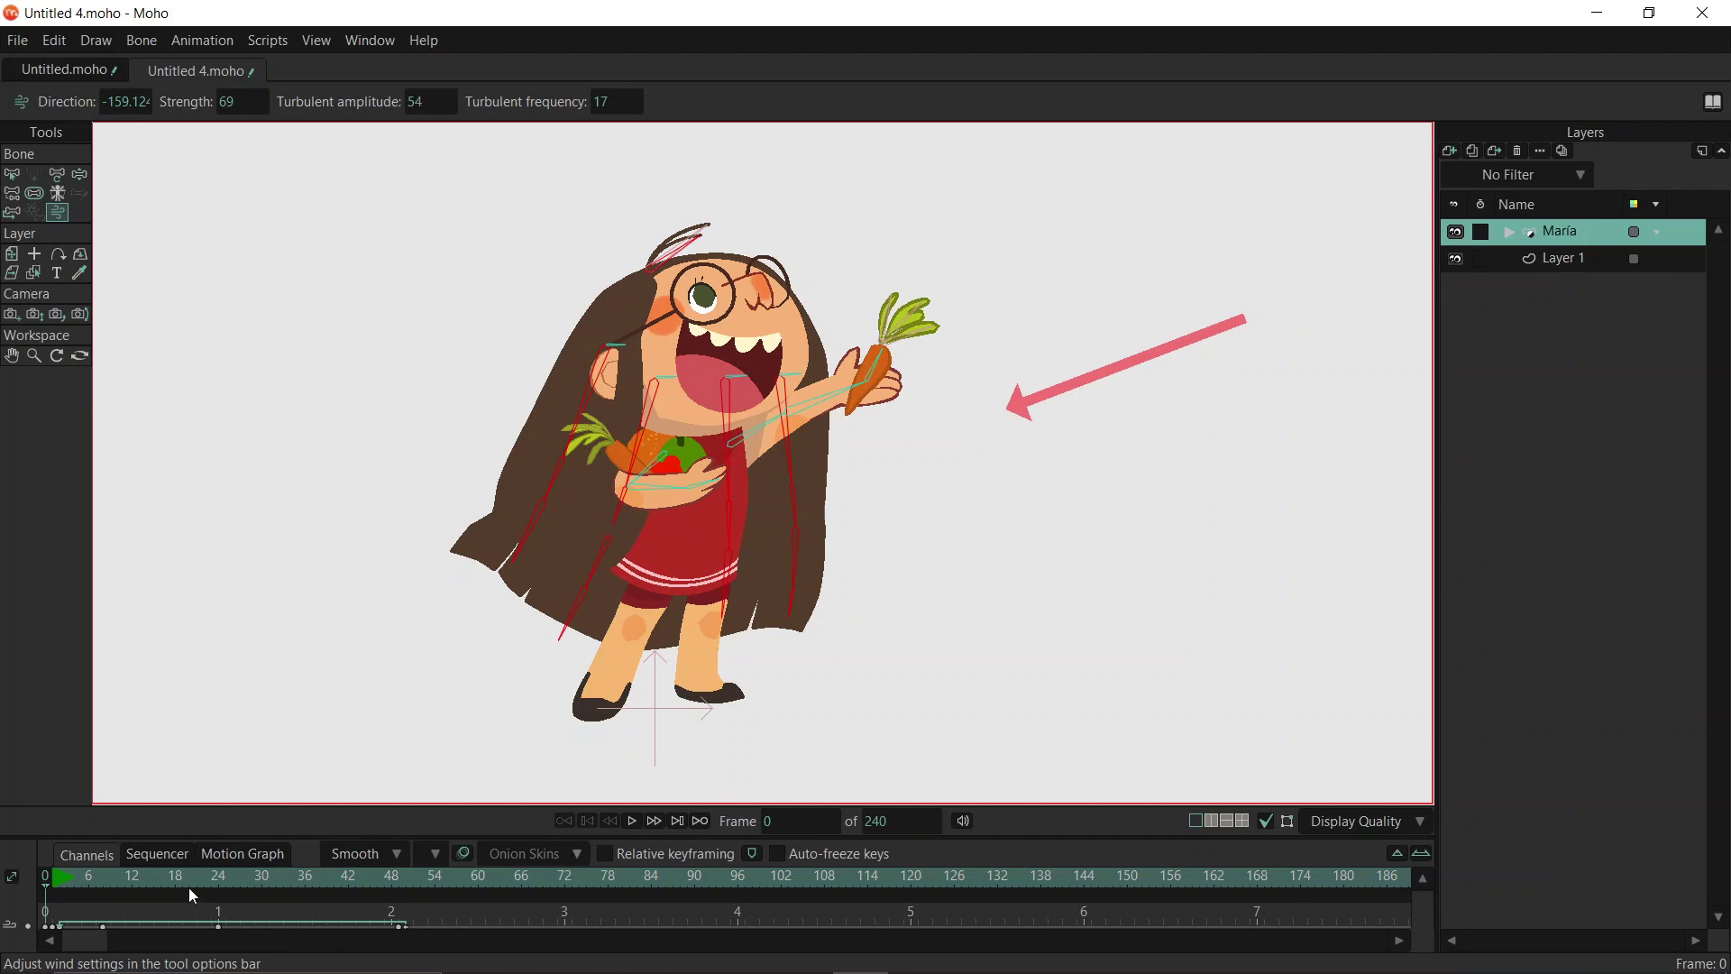
key("space")
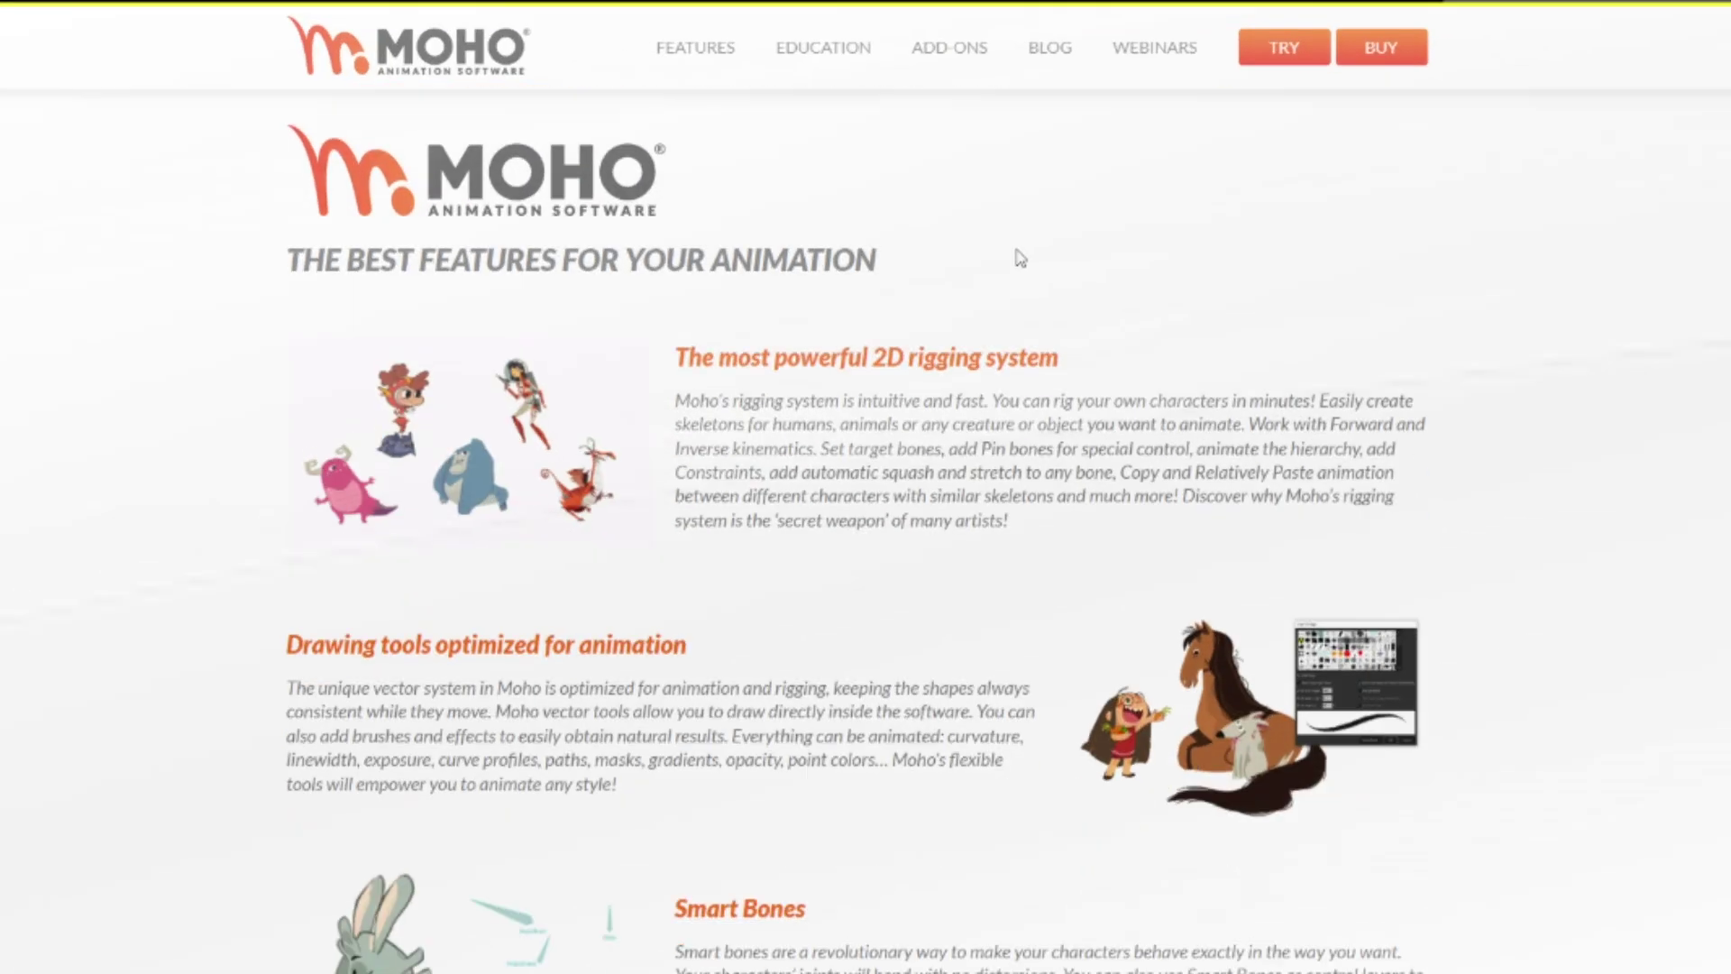
Scroll down through the Moho website's feature list
scroll(1019, 259, "down", 5)
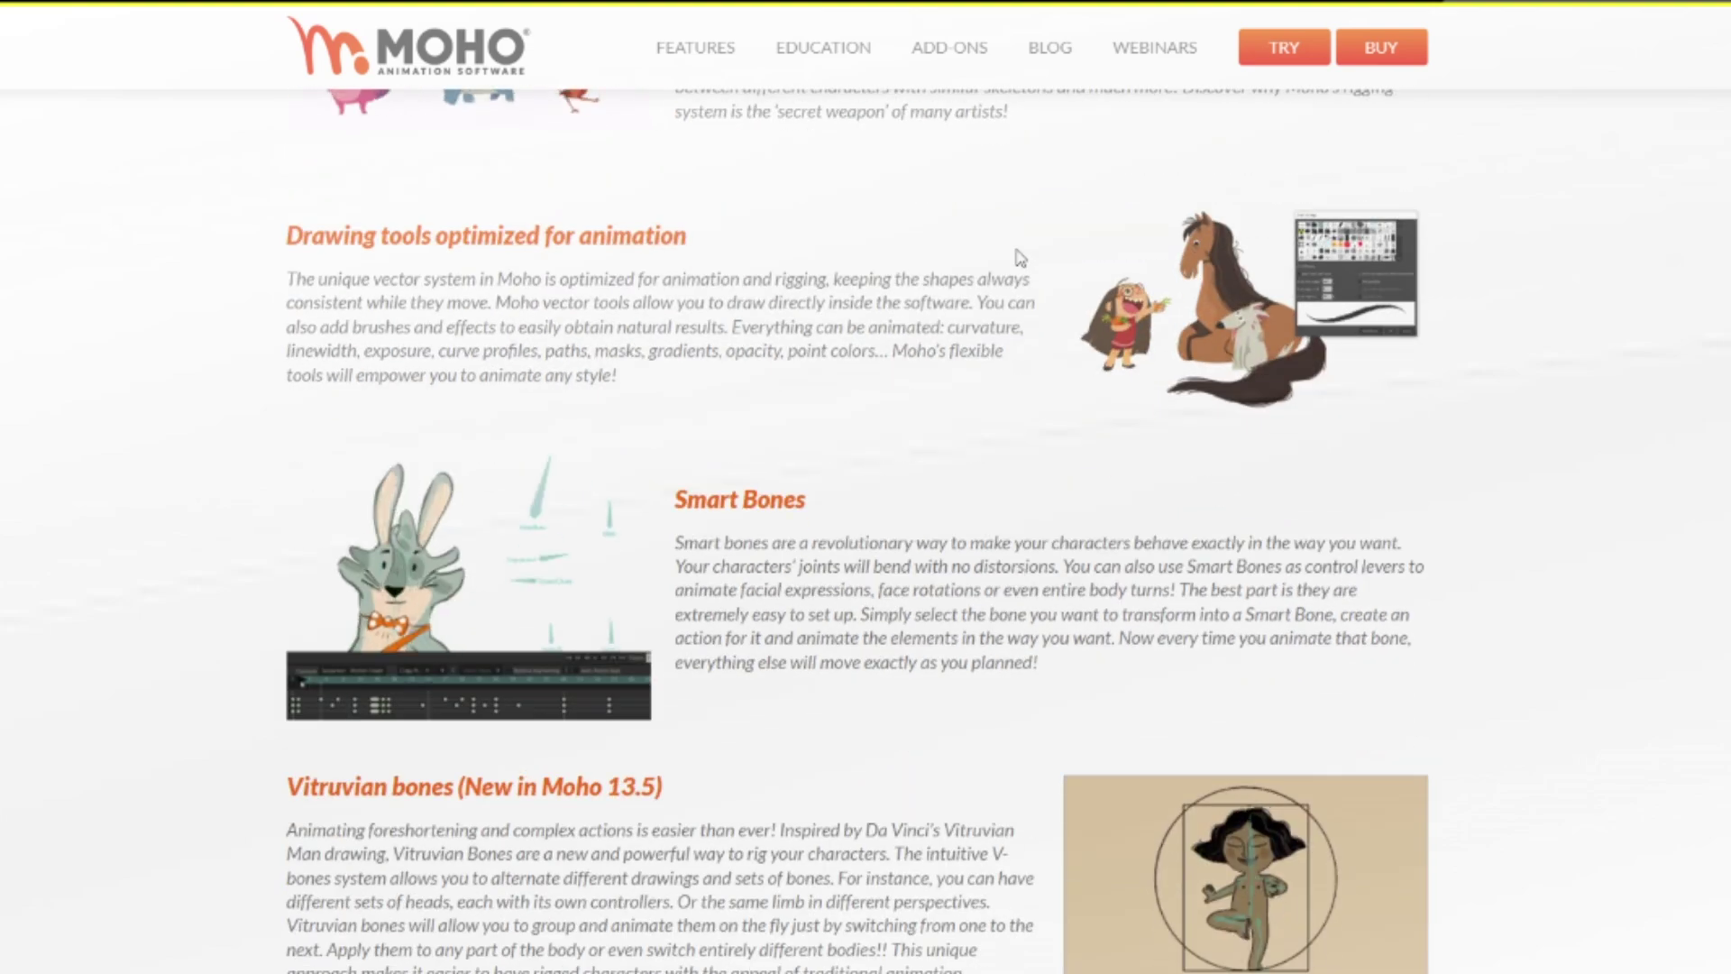
scroll(1597, 326, "down", 8)
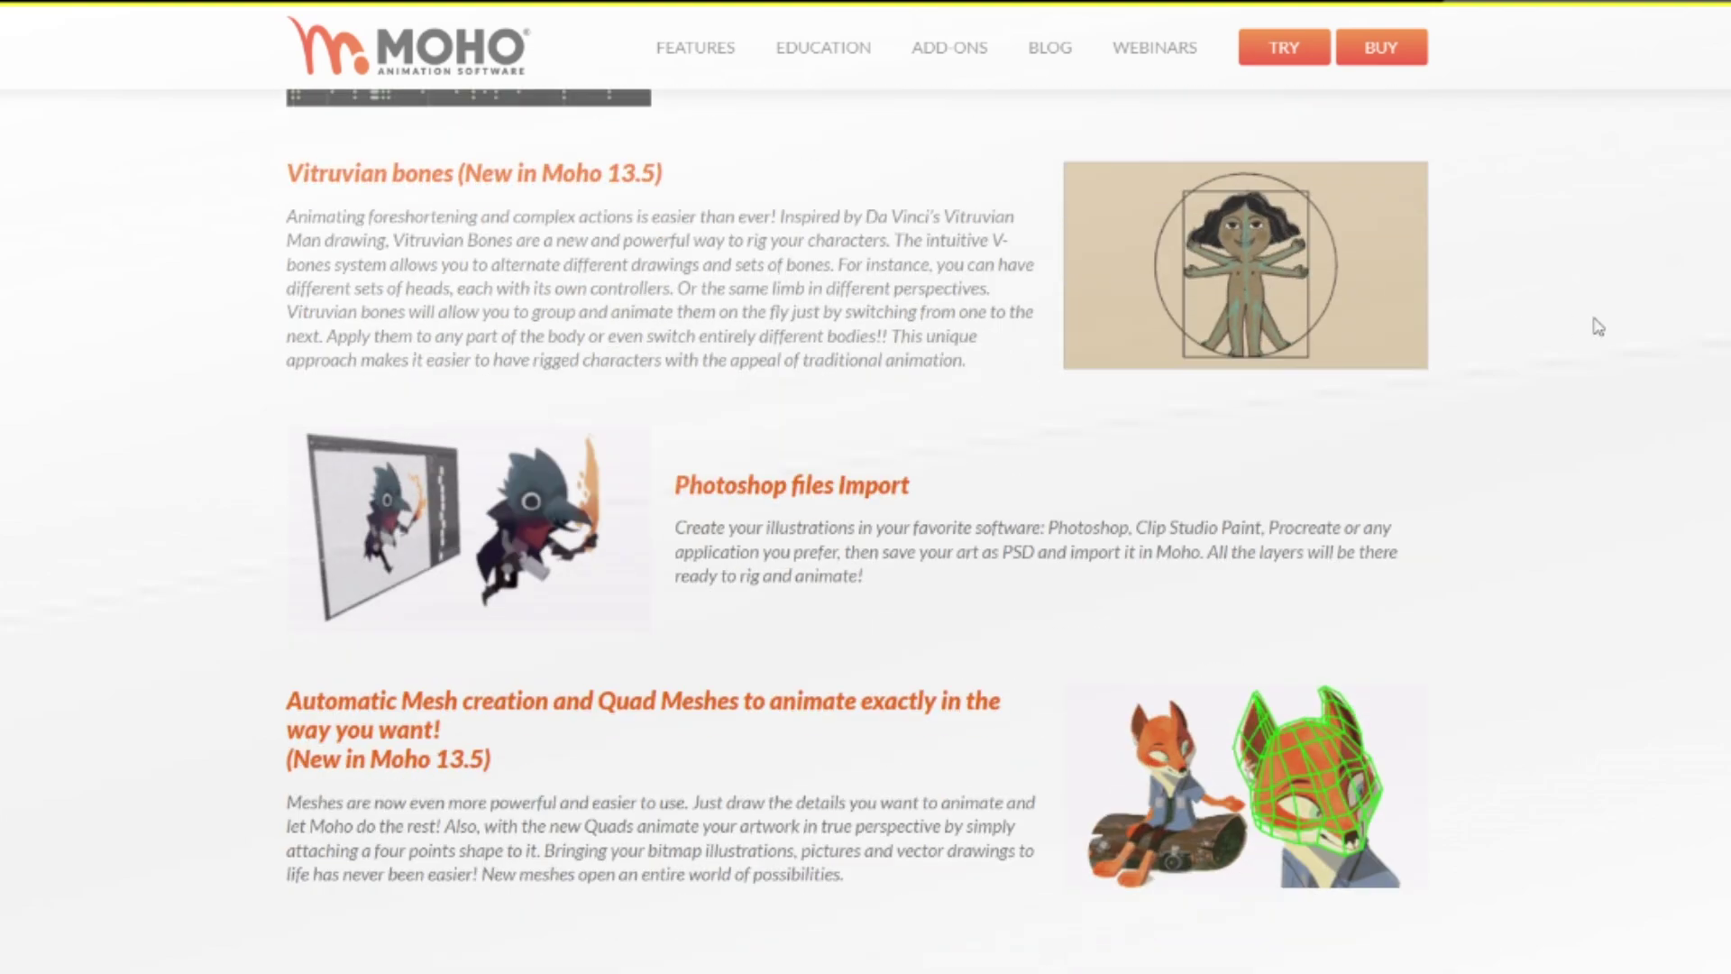
scroll(1598, 326, "down", 12)
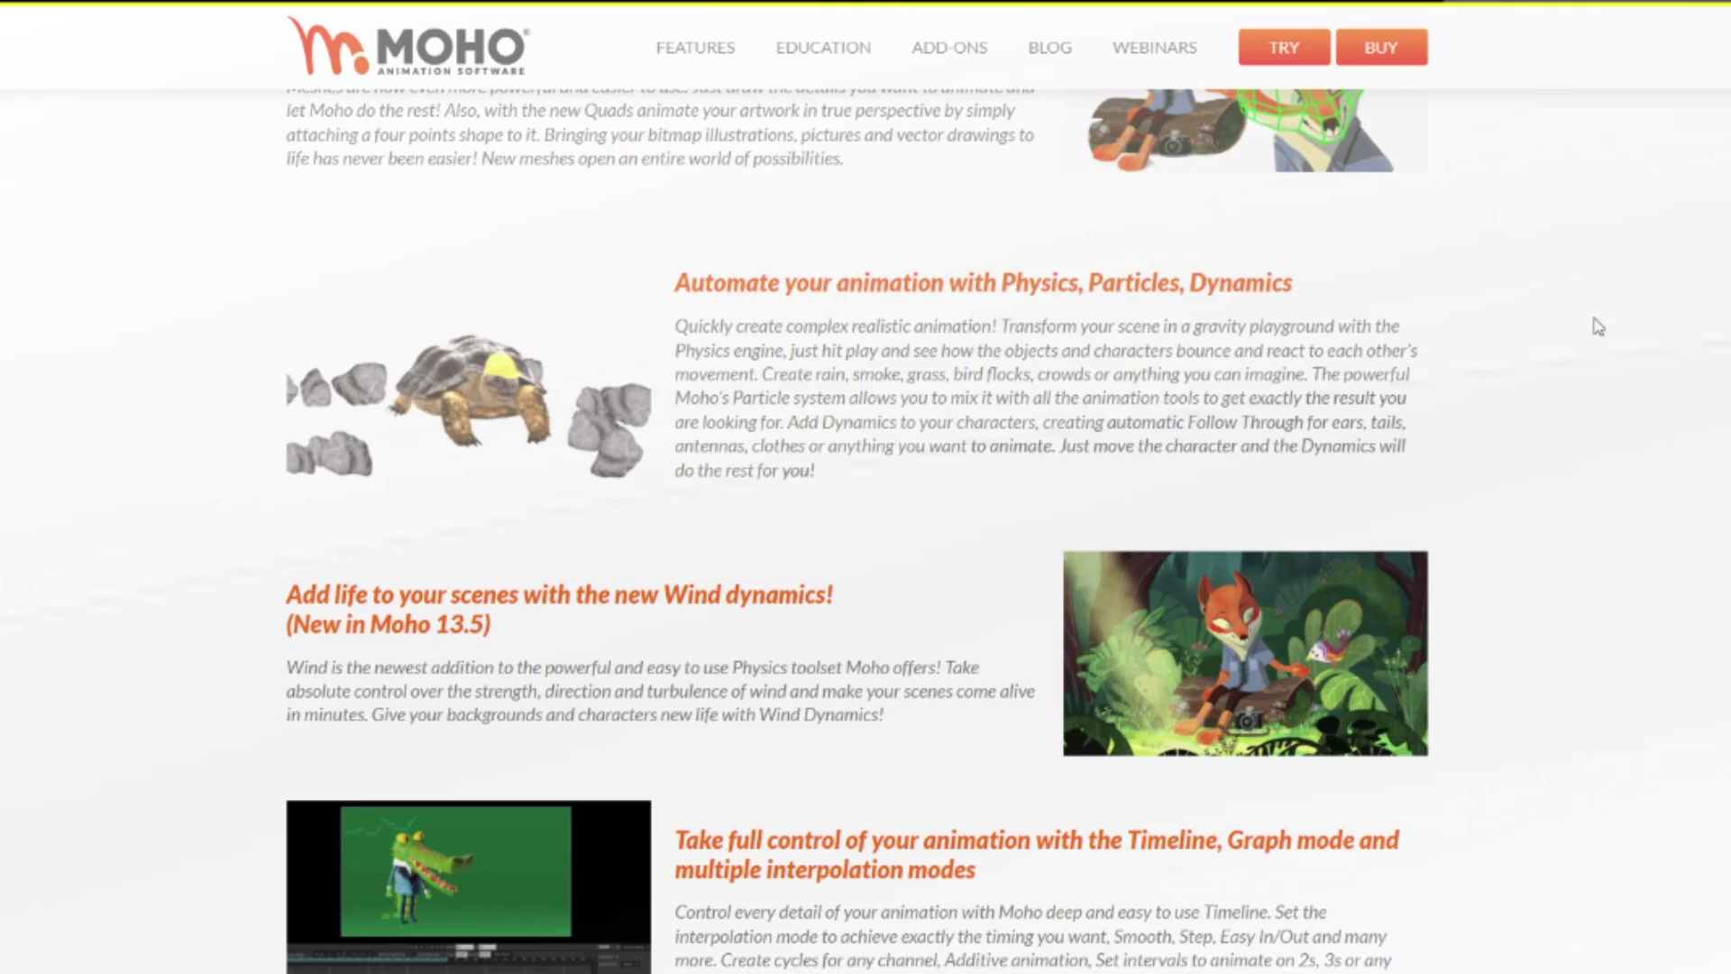
scroll(1597, 327, "down", 2)
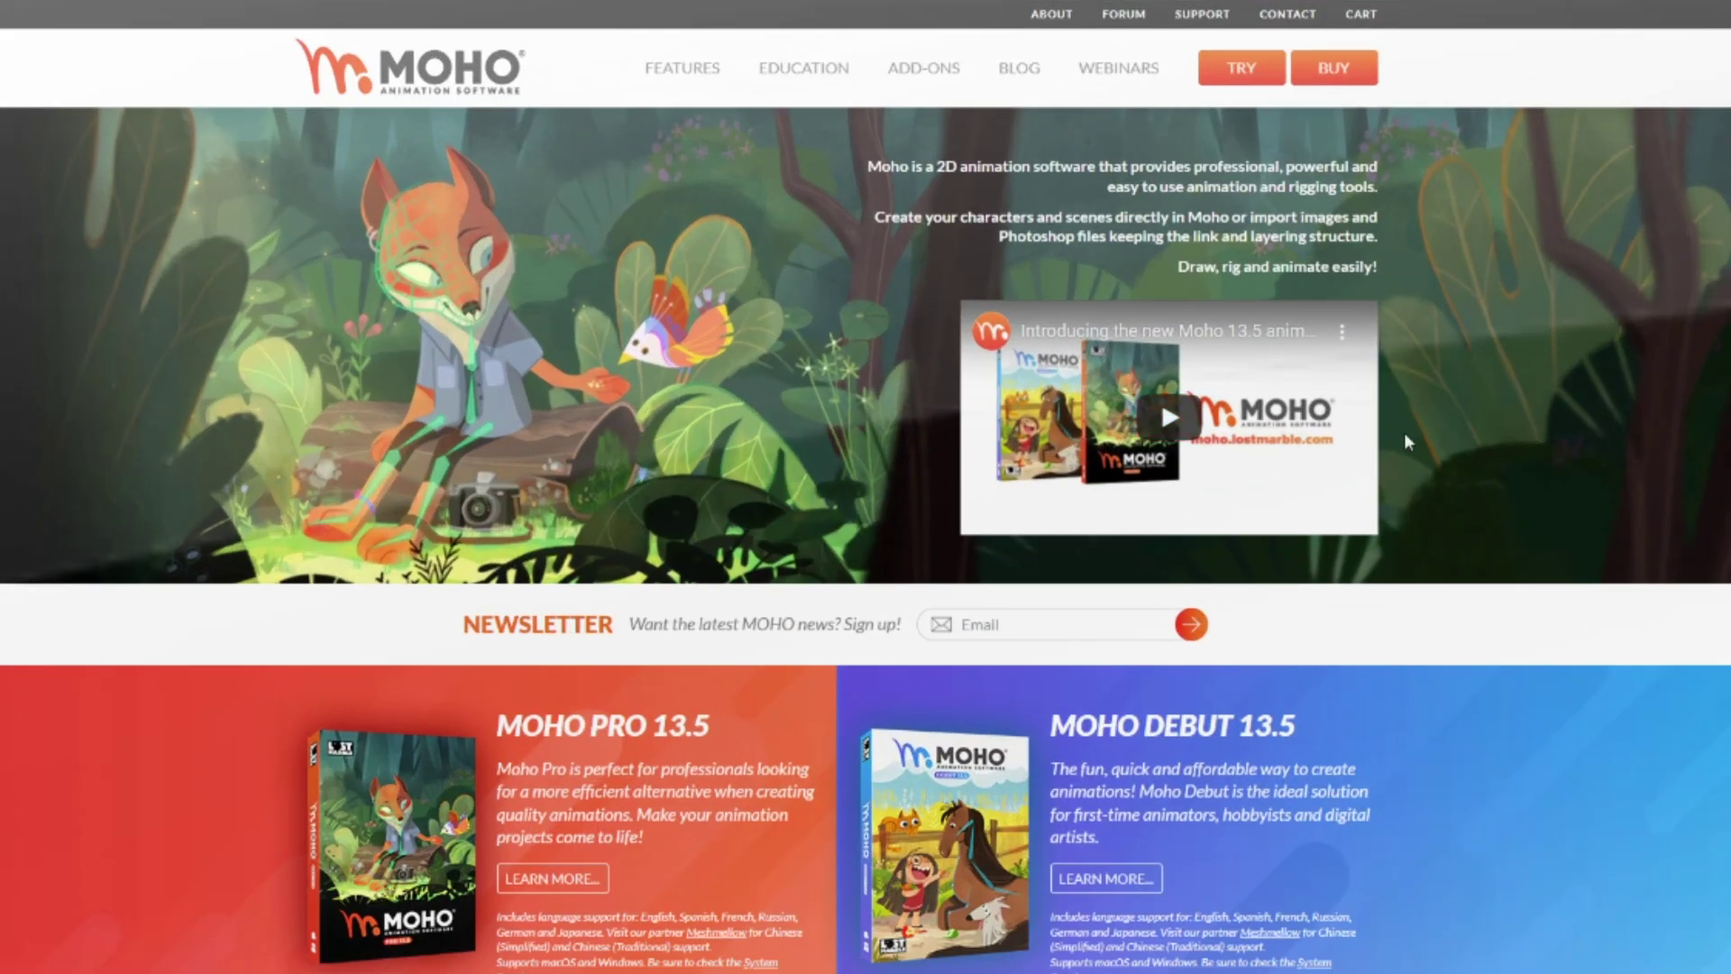
scroll(1406, 437, "down", 4)
Open the Moho Debut page and scroll to pricing: Pro $399.99, Debut $59.99
left_click(1113, 493)
scroll(945, 453, "down", 10)
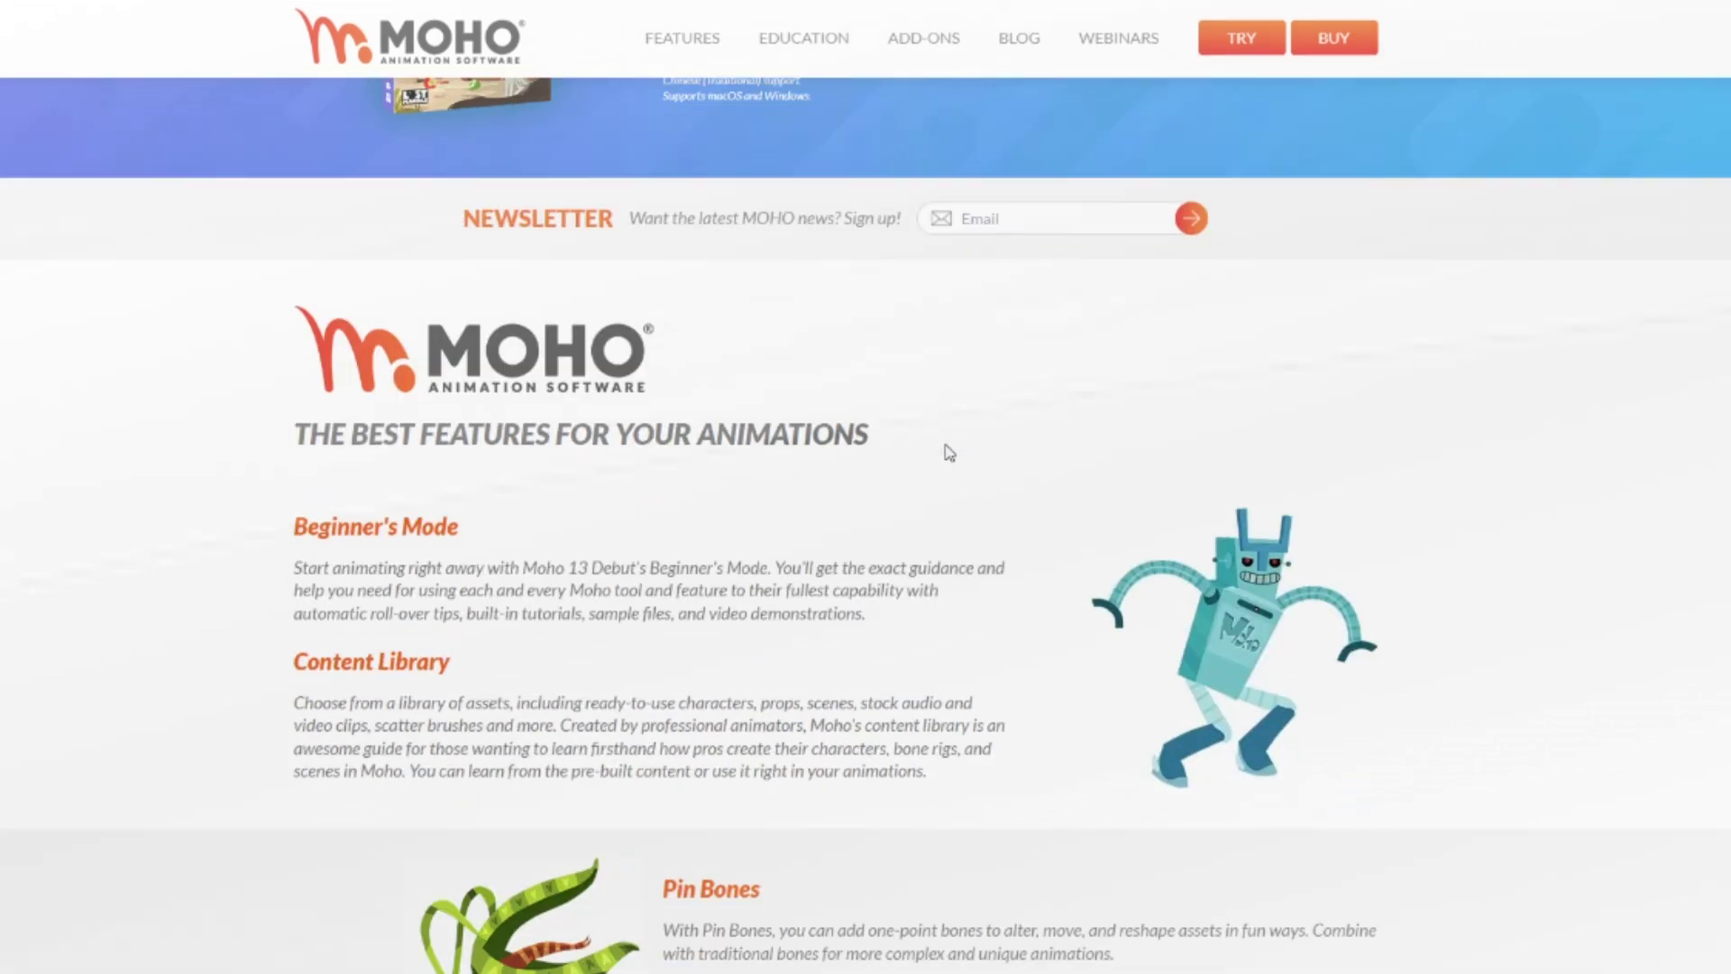
scroll(949, 453, "down", 20)
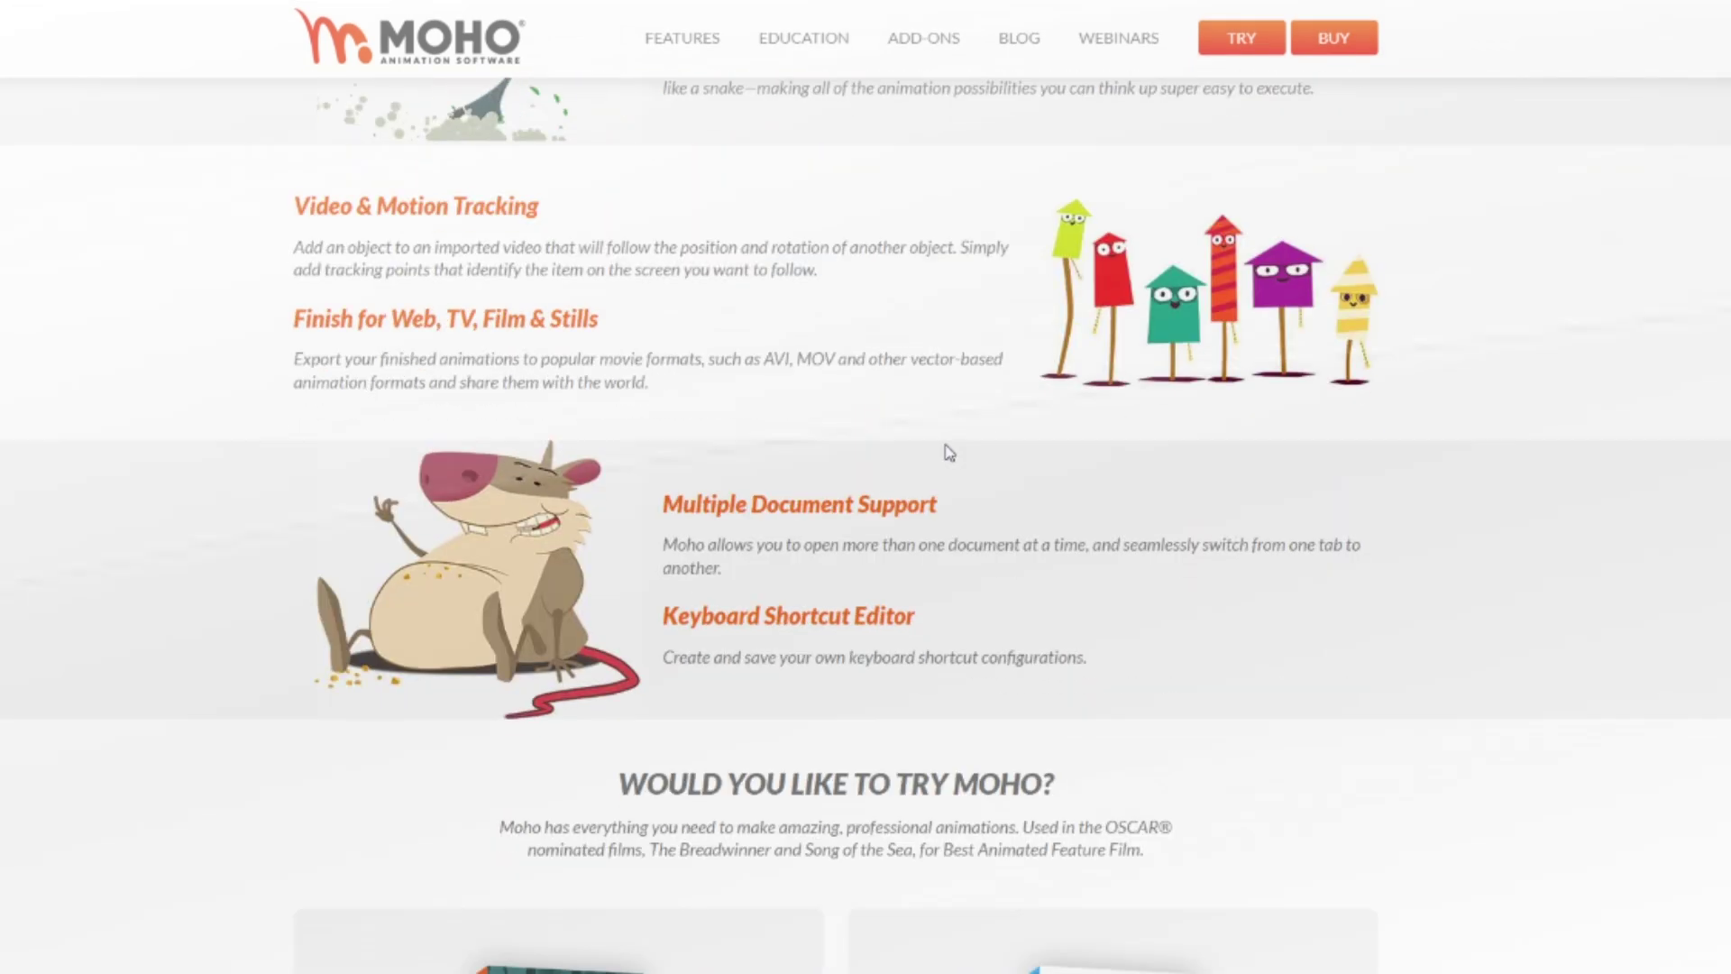
scroll(949, 452, "down", 1)
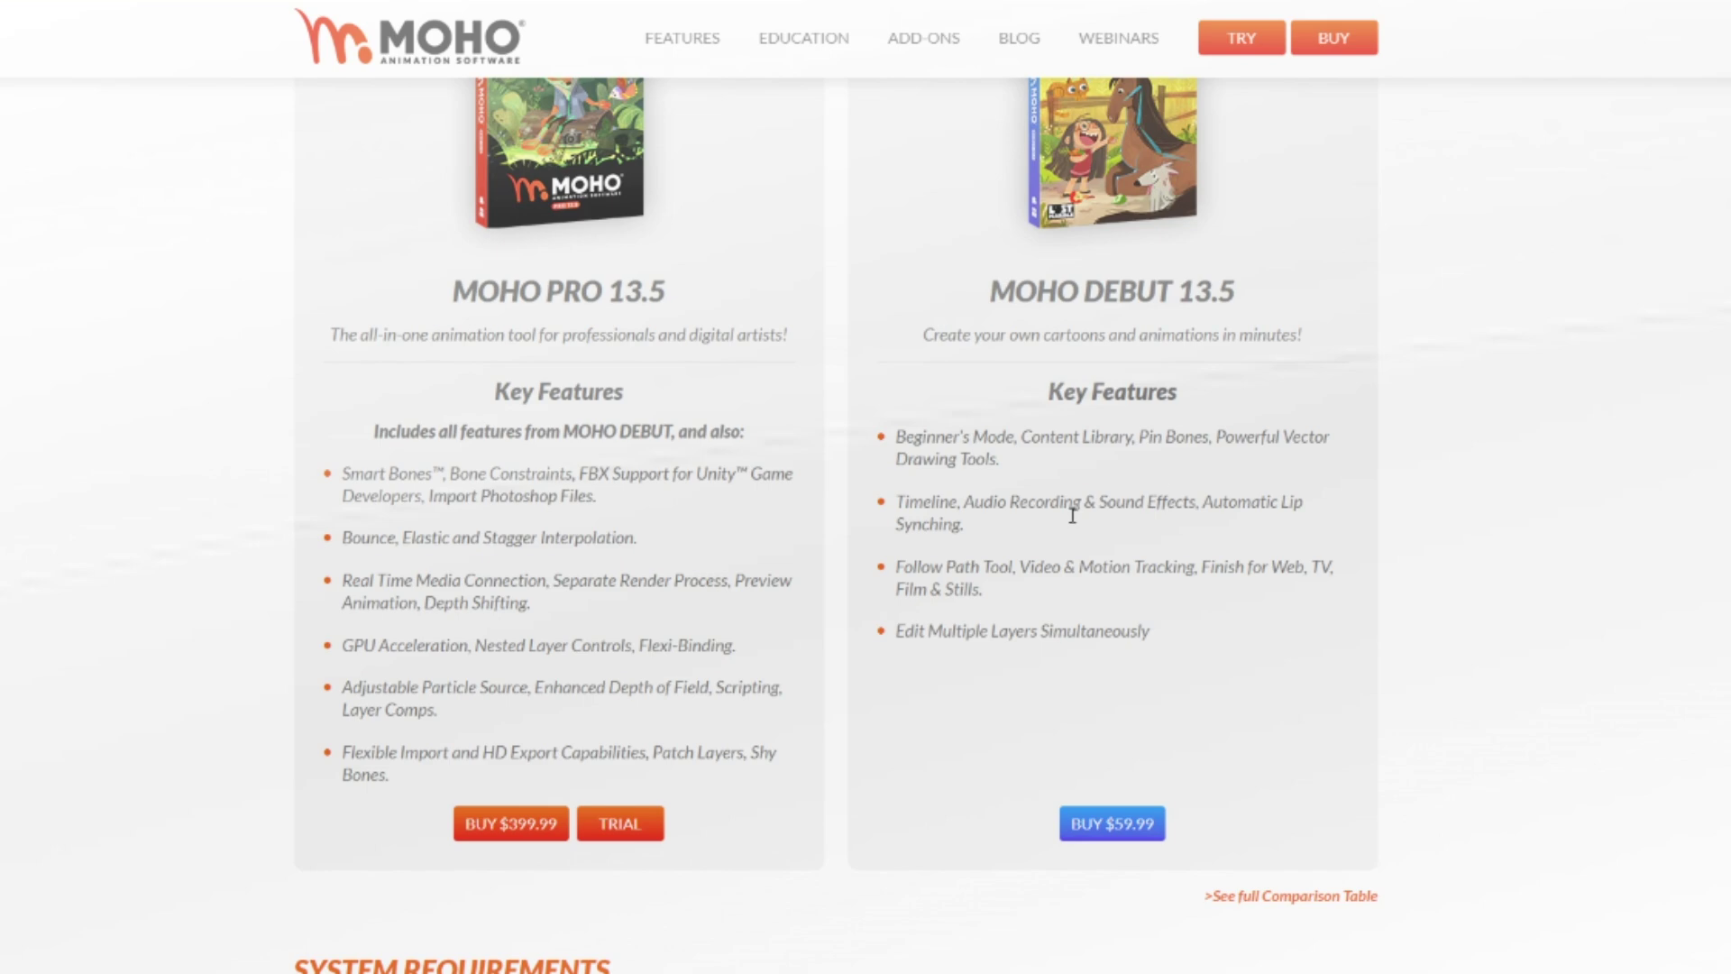
scroll(1154, 647, "up", 1)
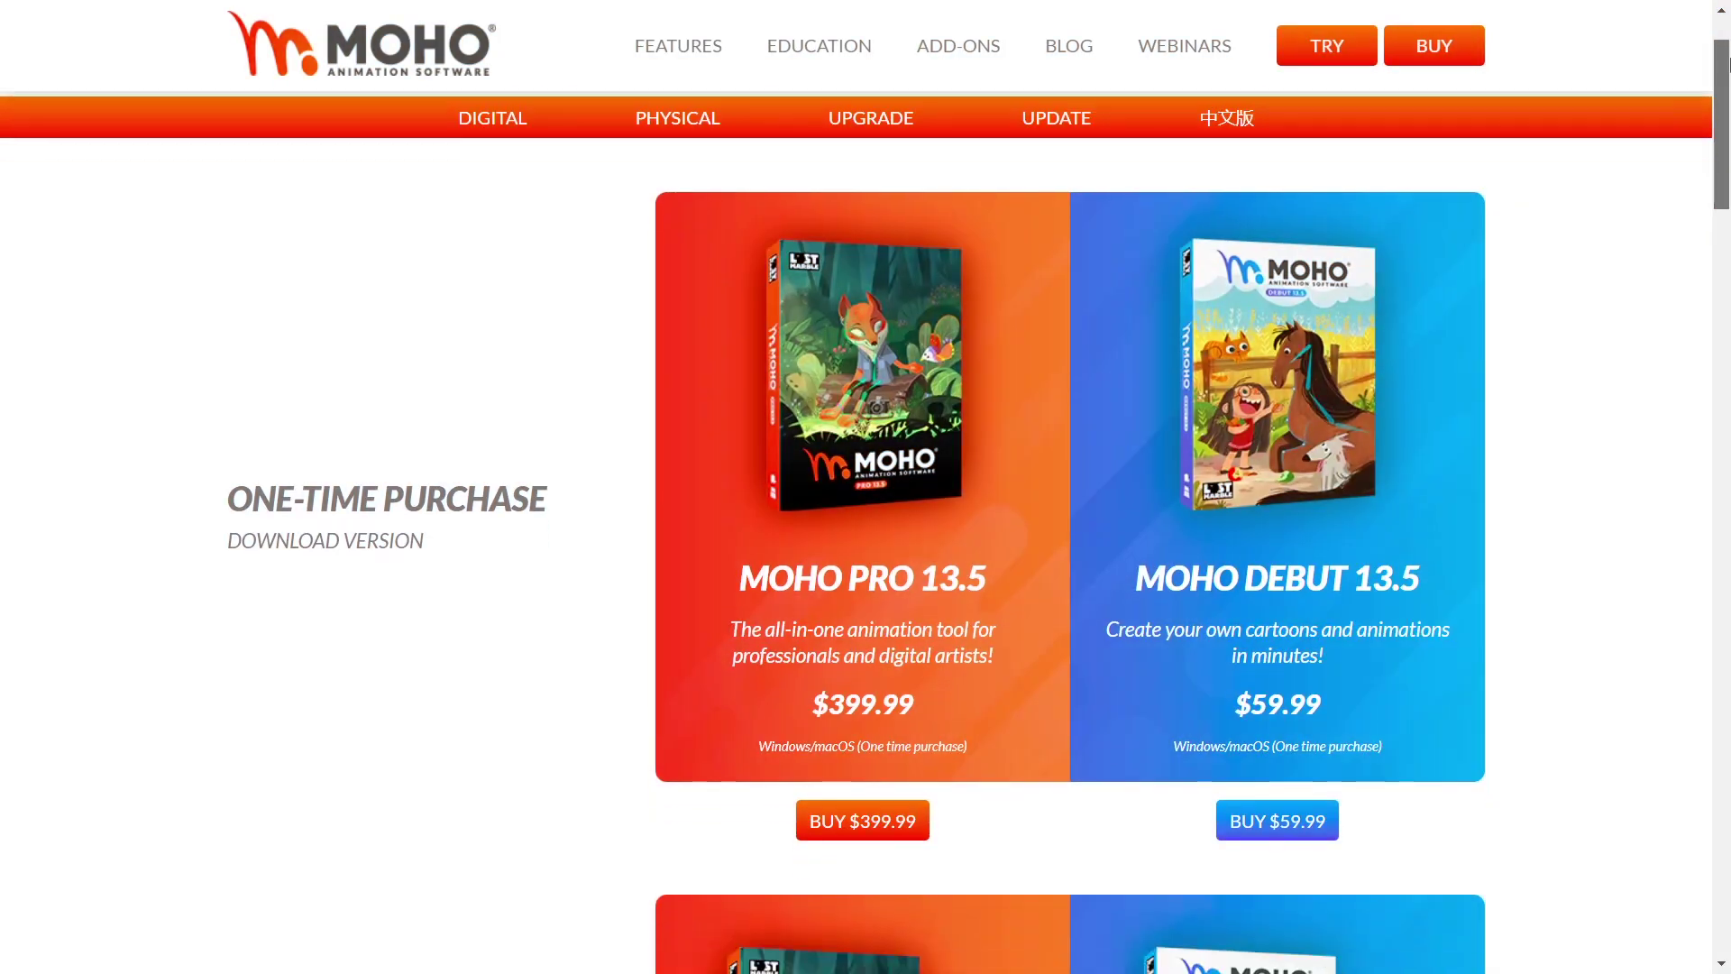
Scroll past education discounts and free 13.5 updates to the $149.99 Pro 12-to-13.5 upgrade
left_click_drag(1728, 68, 1727, 162)
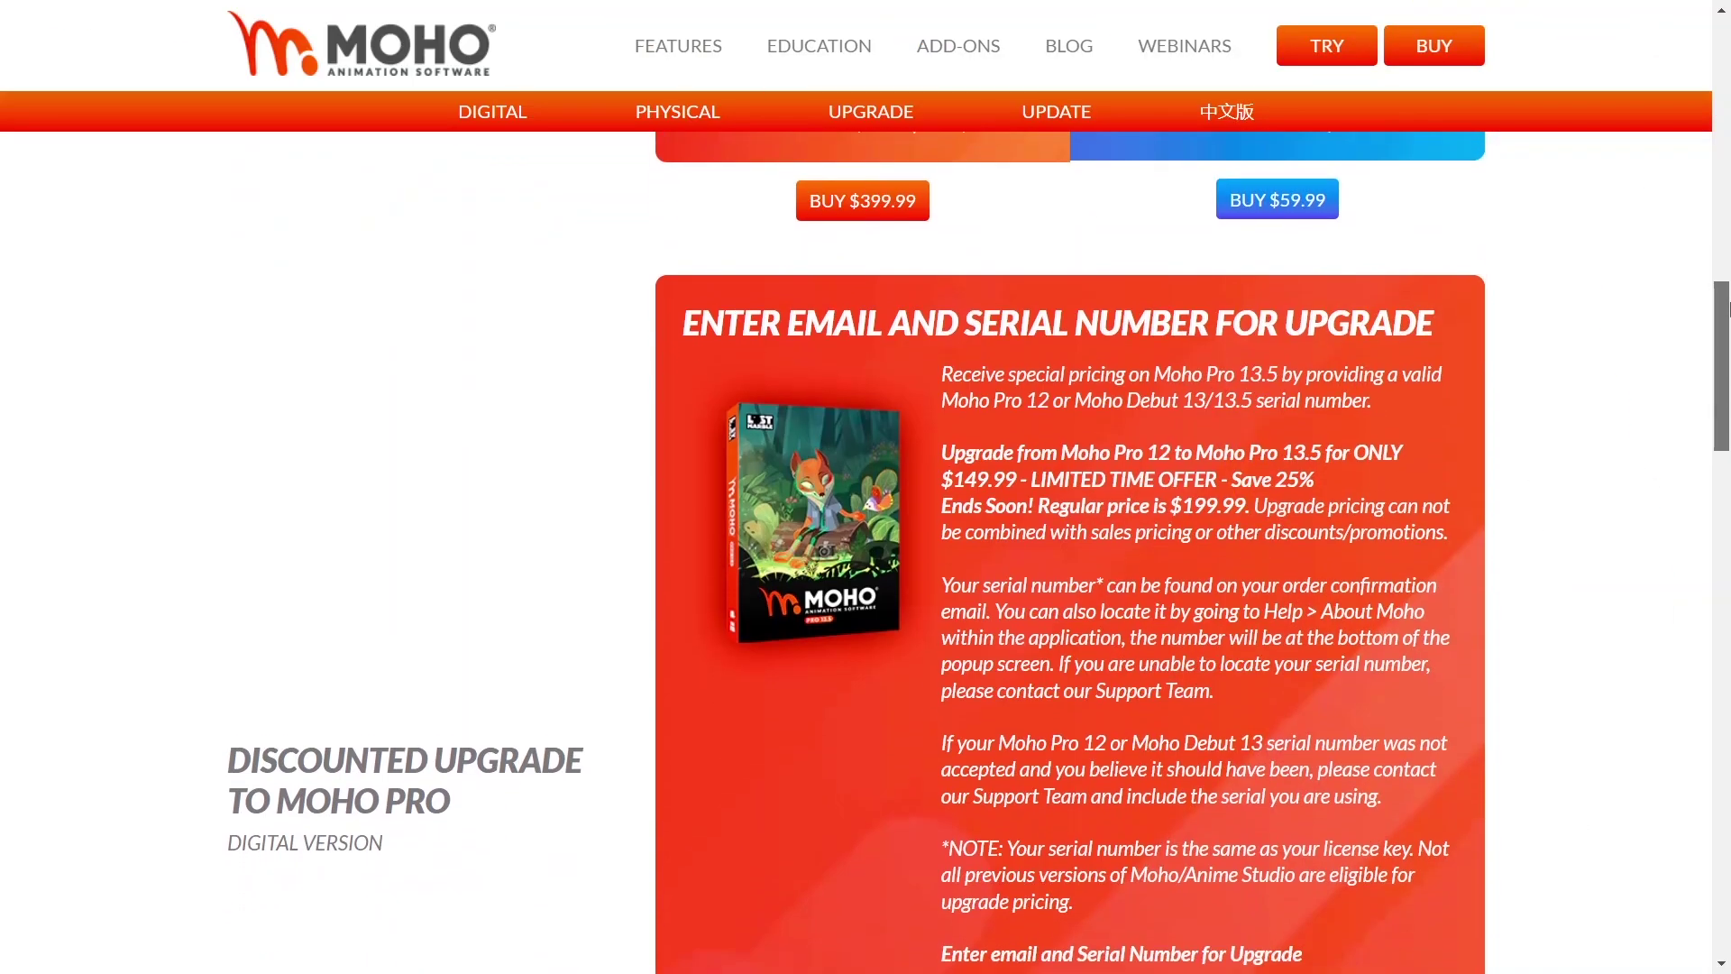
left_click_drag(1728, 307, 1727, 336)
left_click_drag(1727, 338, 1727, 510)
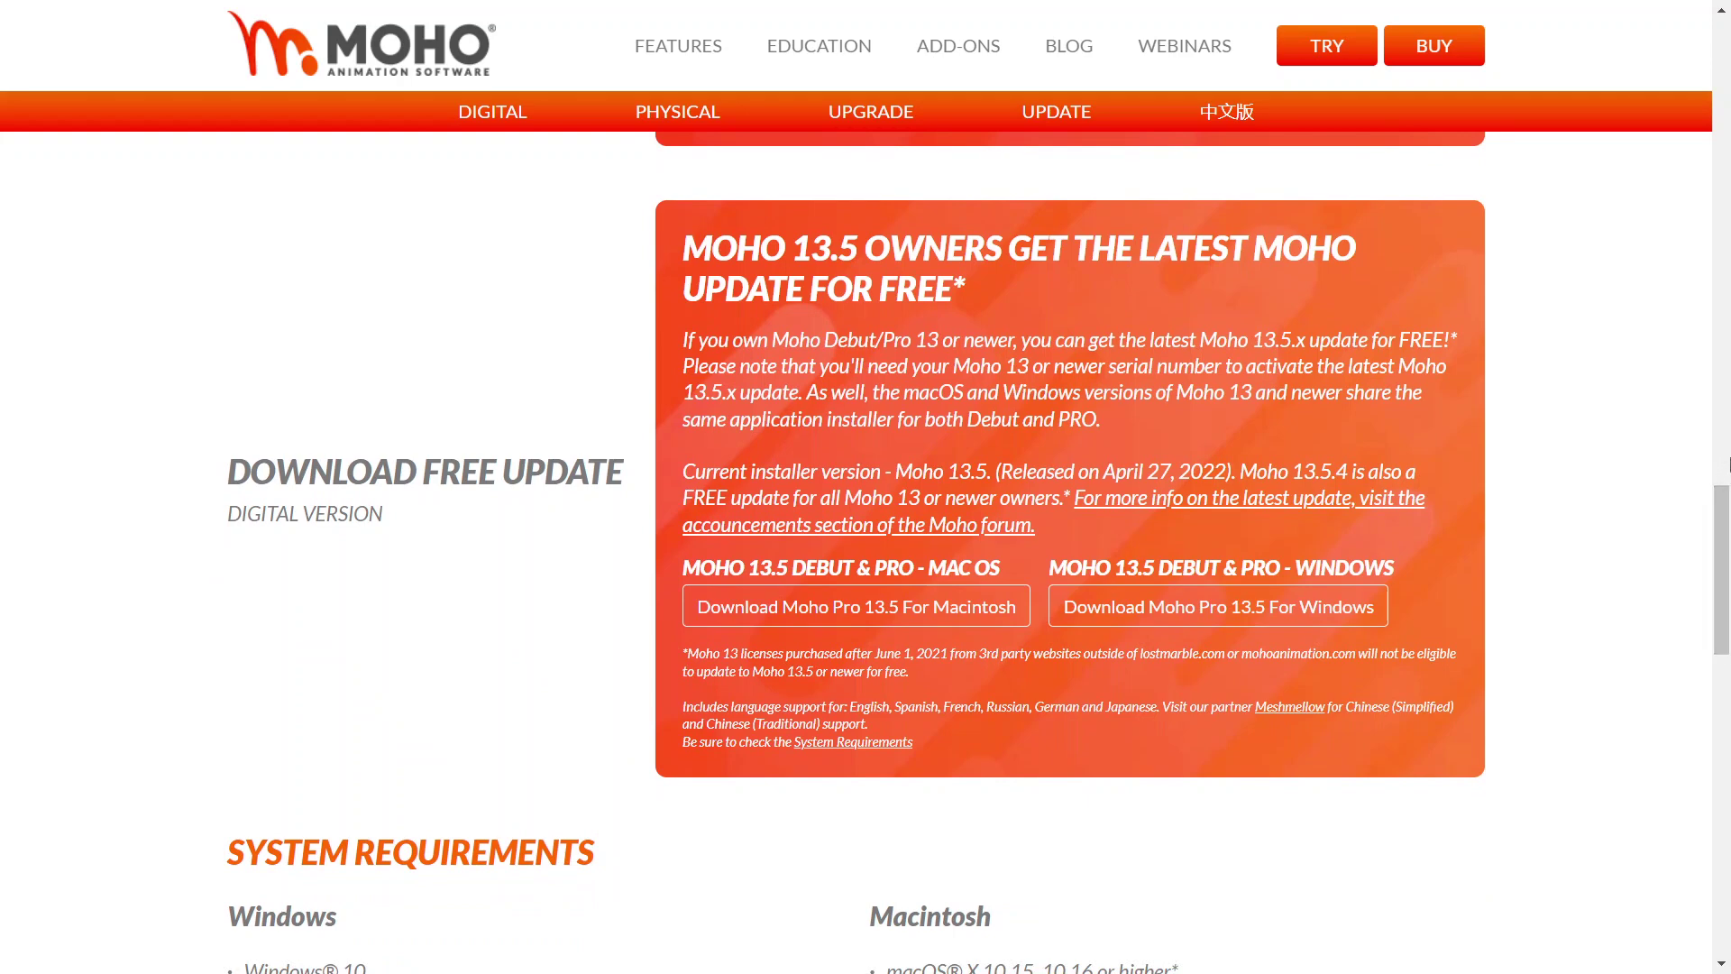
left_click_drag(1727, 505, 1728, 685)
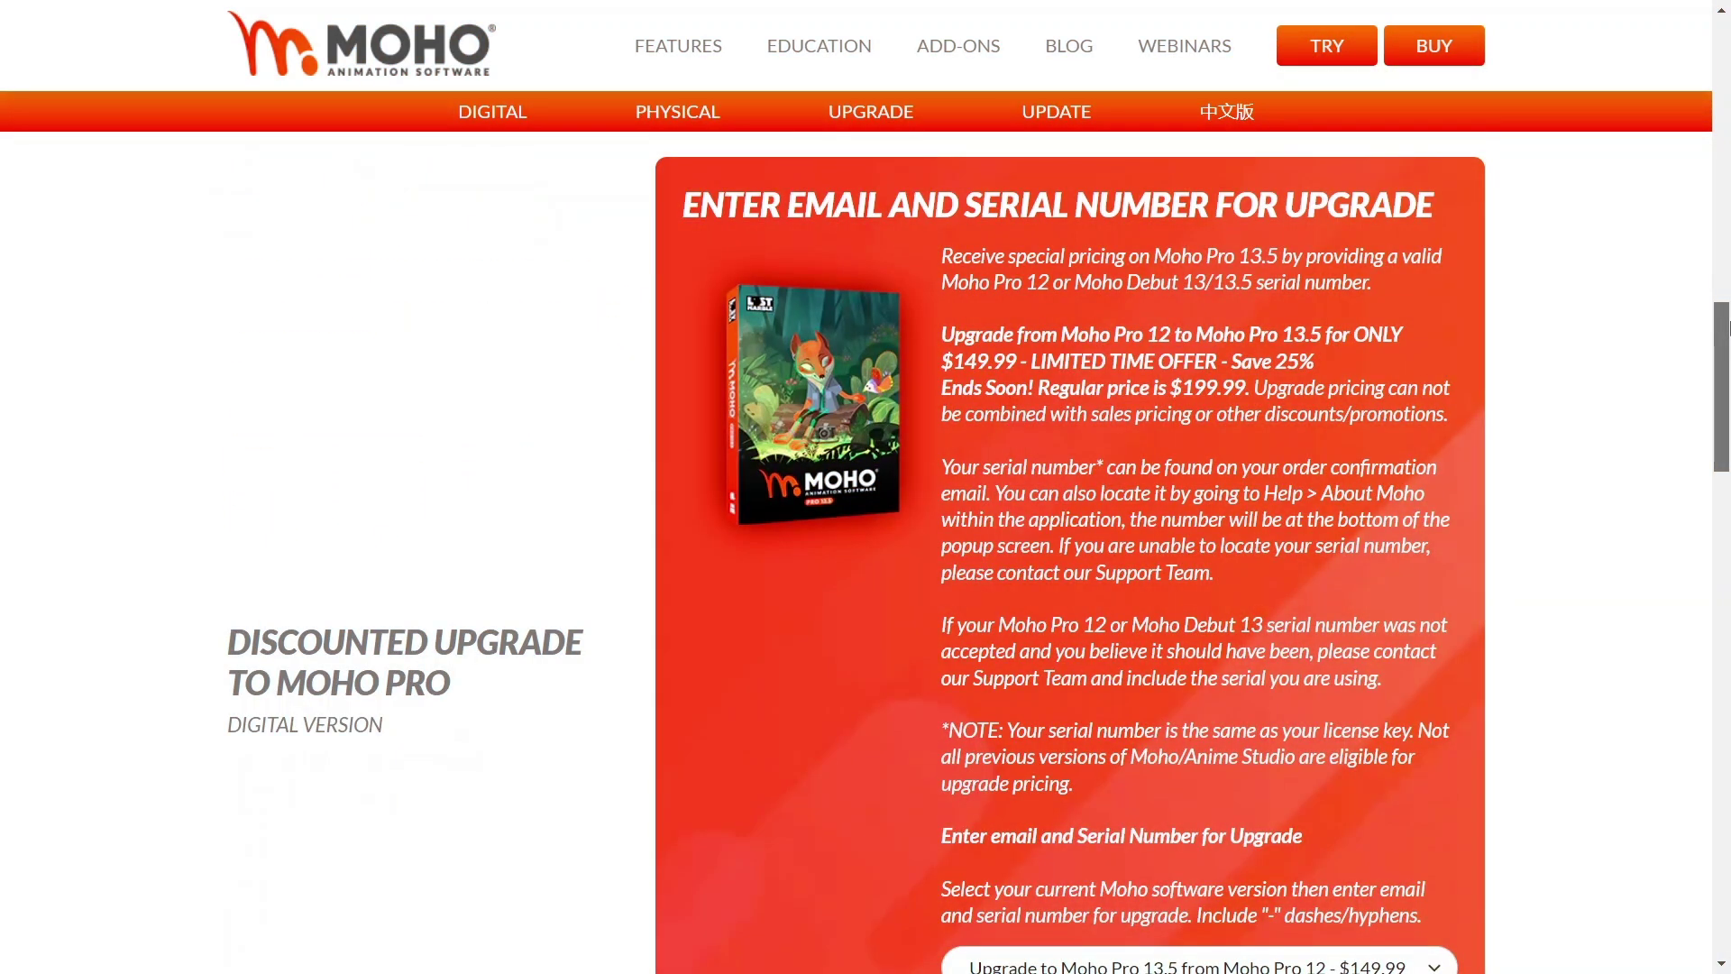